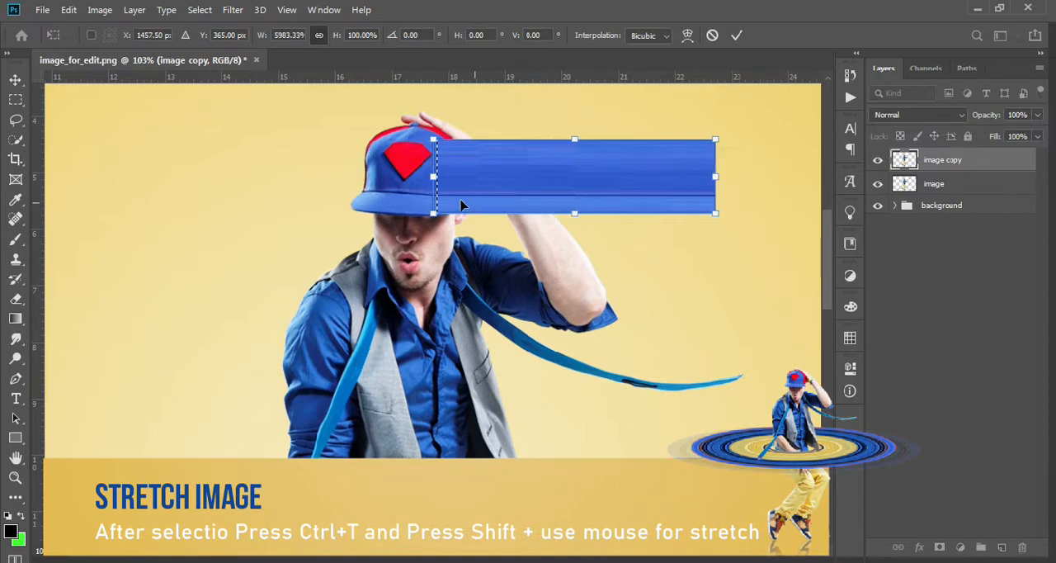
# Stretch the cap strip on the image copy layer out past the head's other side, and clear the selection.
pyautogui.moveTo(430, 177); pyautogui.dragTo(283, 178)
pyautogui.press('Return')
pyautogui.hotkey('ctrl', 'd')
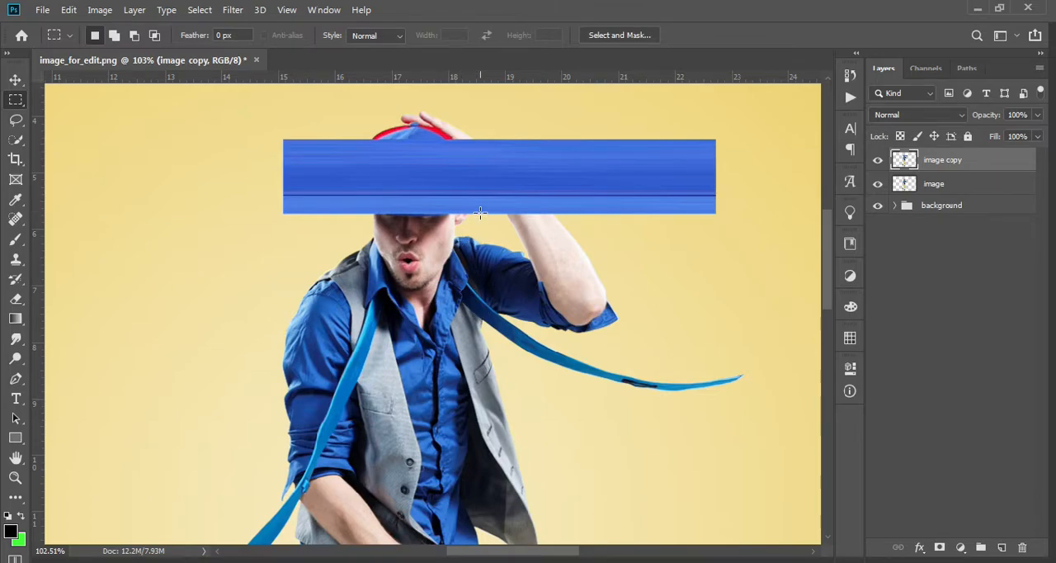
pyautogui.hotkey('ctrl', 't')
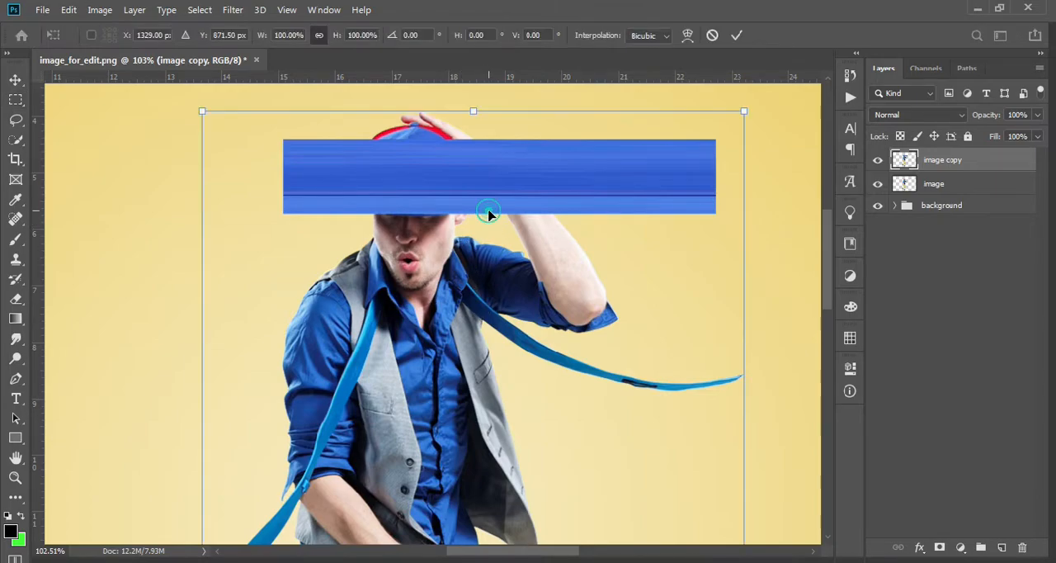
pyautogui.doubleClick(487, 214)
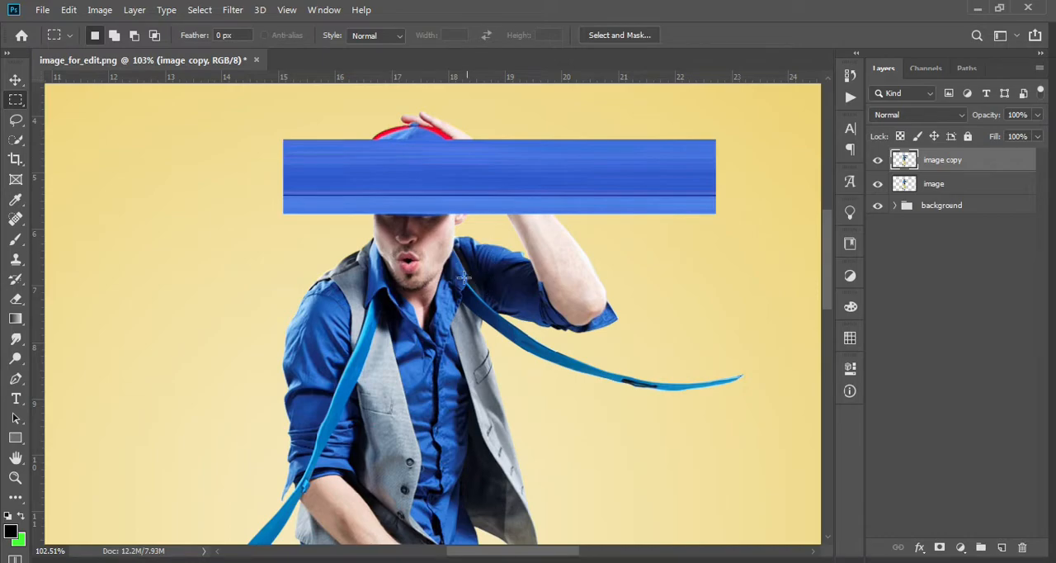
# Select a narrow strip at the shoulder beside the collar and stretch it horizontally both ways to about 5640% width.
pyautogui.moveTo(465, 242); pyautogui.dragTo(471, 307)
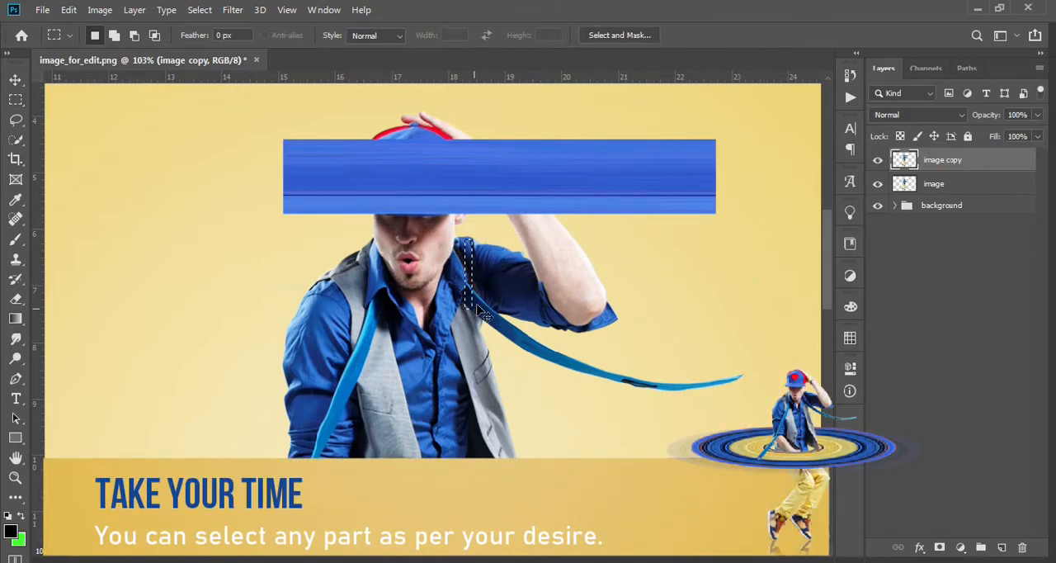
pyautogui.hotkey('ctrl', 't')
pyautogui.moveTo(601, 268); pyautogui.dragTo(721, 265)
pyautogui.moveTo(391, 273); pyautogui.dragTo(281, 273)
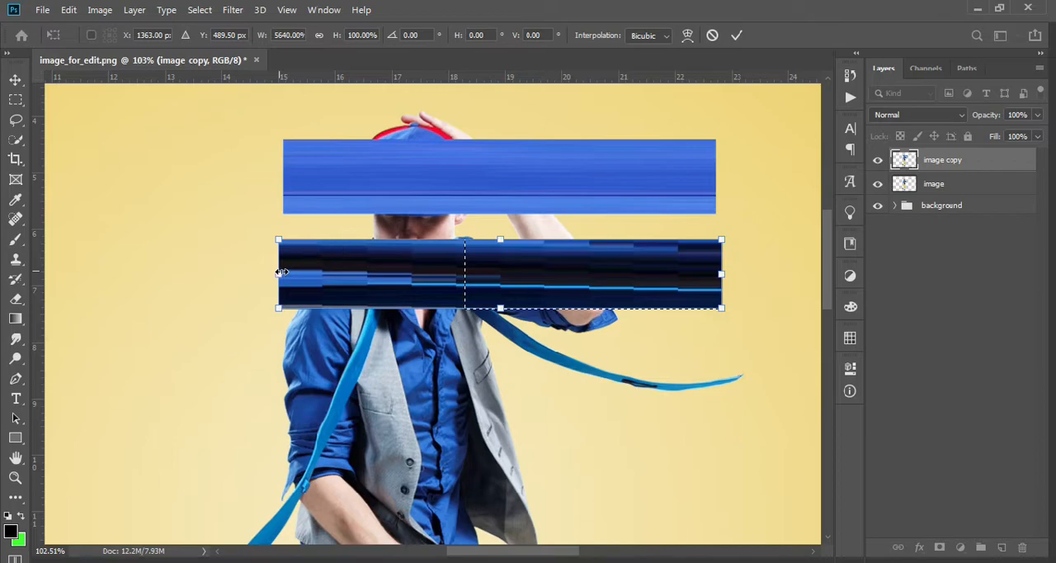
pyautogui.press('Return')
pyautogui.press('m')
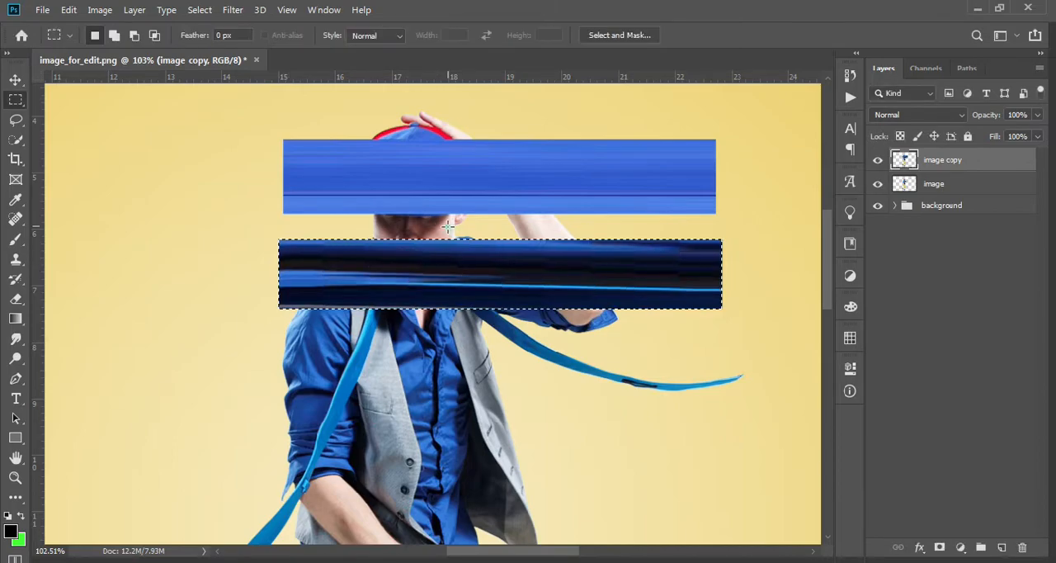
# Select a narrow strip of the lower face and stretch it horizontally to fill the gap between the two bands.
pyautogui.moveTo(429, 213); pyautogui.dragTo(720, 222)
pyautogui.hotkey('ctrl', 't')
pyautogui.moveTo(427, 231); pyautogui.dragTo(287, 232)
pyautogui.doubleClick(322, 229)
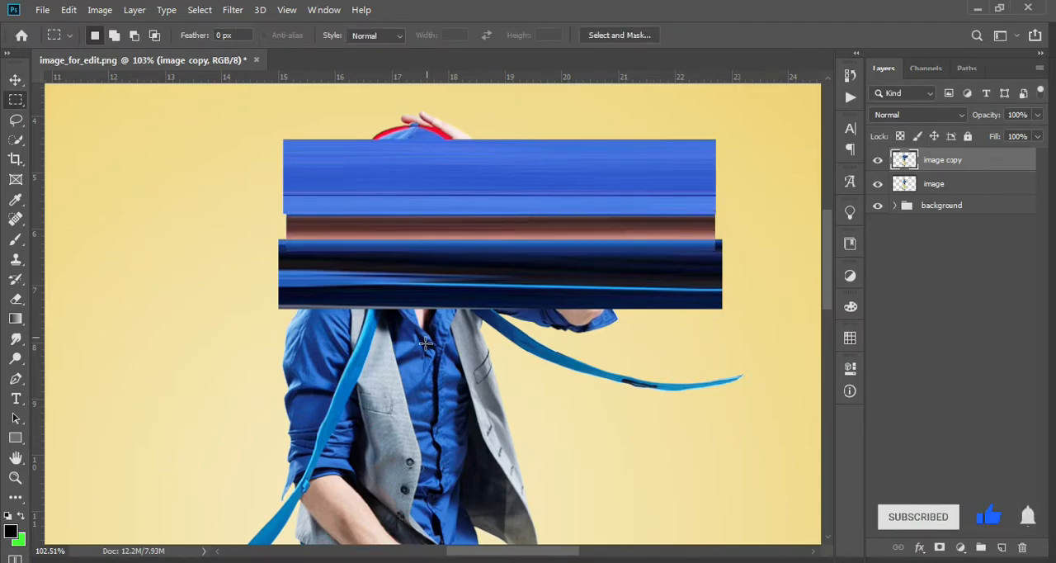
# Select a narrow vertical strip down the shirt front and stretch it horizontally into a wide band under the shoulder band.
pyautogui.scroll(-2, 355, 243)
pyautogui.moveTo(437, 254); pyautogui.dragTo(442, 497)
pyautogui.hotkey('ctrl', 't')
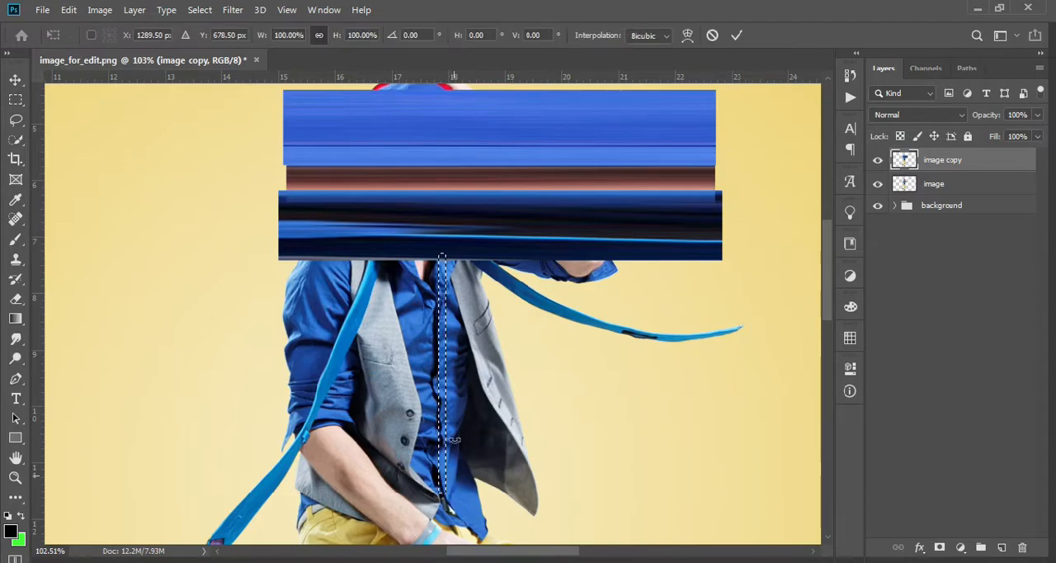
pyautogui.moveTo(446, 373); pyautogui.dragTo(269, 373)
pyautogui.press('Return')
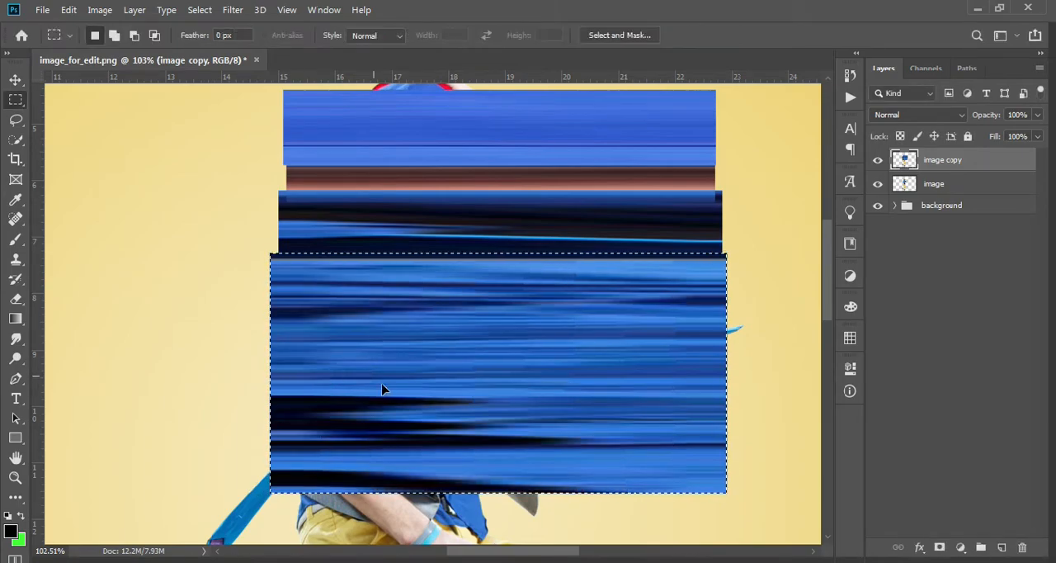
# Select a narrow strip at the waist below the shirt band and stretch it horizontally to about 7.97 in wide.
pyautogui.scroll(-4, 379, 388)
pyautogui.moveTo(326, 267); pyautogui.dragTo(329, 371)
pyautogui.hotkey('ctrl', 't')
pyautogui.moveTo(581, 317); pyautogui.dragTo(729, 319)
pyautogui.moveTo(326, 318); pyautogui.dragTo(270, 318)
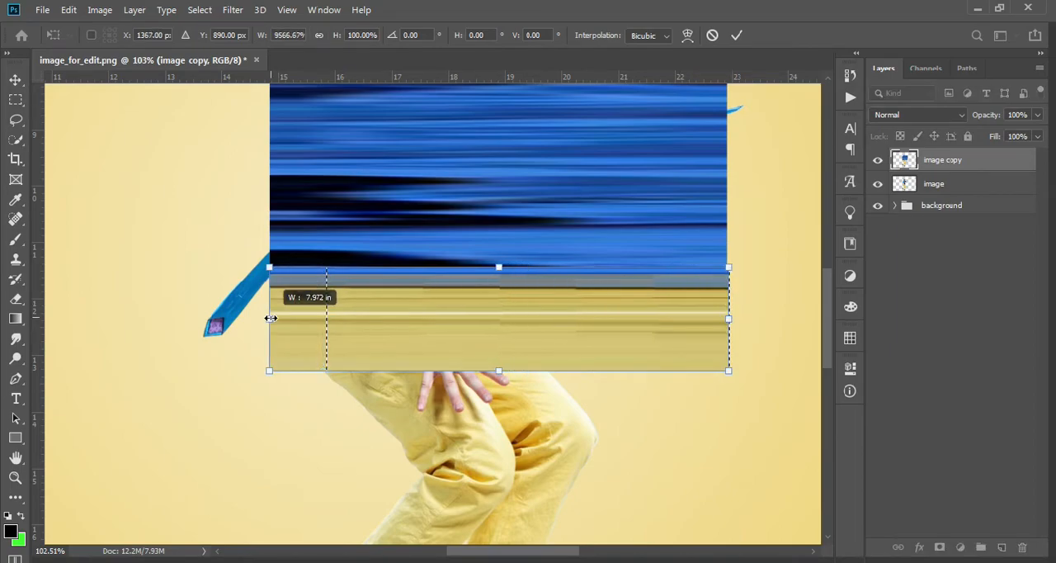
pyautogui.press('Return')
# Select a narrow strip of the upper trousers and stretch it horizontally to match the bands above, clearing the selection.
pyautogui.scroll(-2, 381, 301)
pyautogui.moveTo(405, 293); pyautogui.dragTo(410, 378)
pyautogui.hotkey('ctrl', 't')
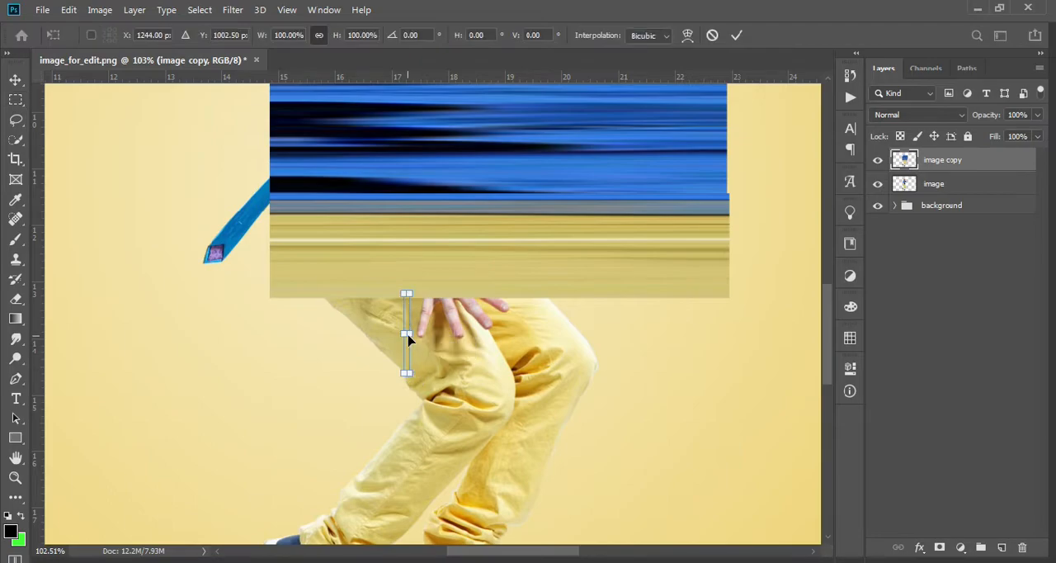
pyautogui.moveTo(430, 333); pyautogui.dragTo(725, 334)
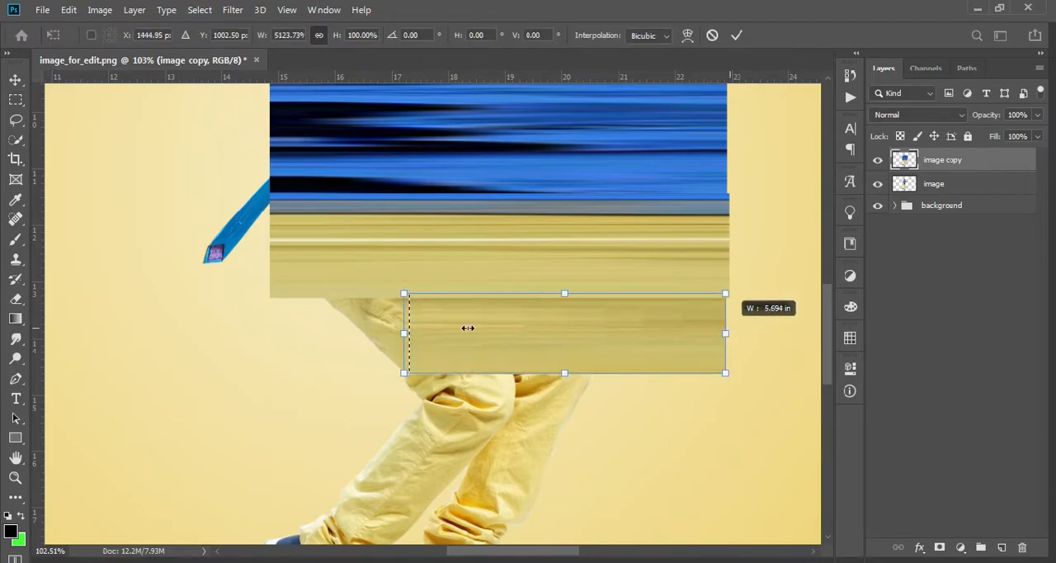
pyautogui.moveTo(309, 336); pyautogui.dragTo(270, 334)
pyautogui.press('Return')
pyautogui.click(313, 332)
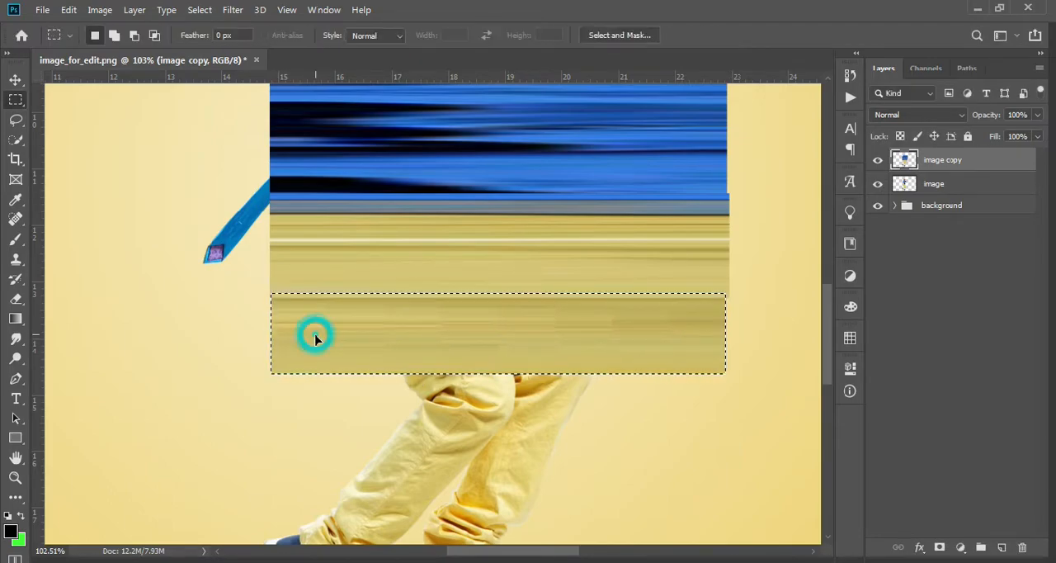
# Select a narrow strip of the lower trousers down to the shoes, stretch it to the width of the bands, and deselect.
pyautogui.scroll(-1, 366, 424)
pyautogui.scroll(-3, 367, 424)
pyautogui.moveTo(487, 212); pyautogui.dragTo(485, 392)
pyautogui.hotkey('ctrl', 't')
pyautogui.moveTo(491, 303); pyautogui.dragTo(272, 301)
pyautogui.press('Return')
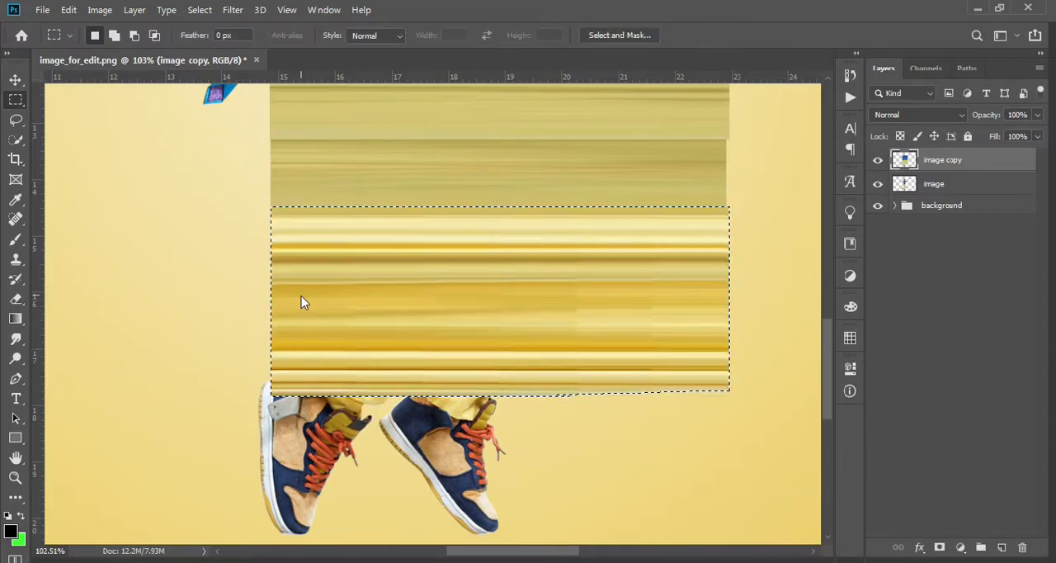
pyautogui.hotkey('ctrl', 'd')
# Select a narrow strip through the front shoe, stretch it horizontally to the width of the bands, and deselect.
pyautogui.scroll(-3, 462, 297)
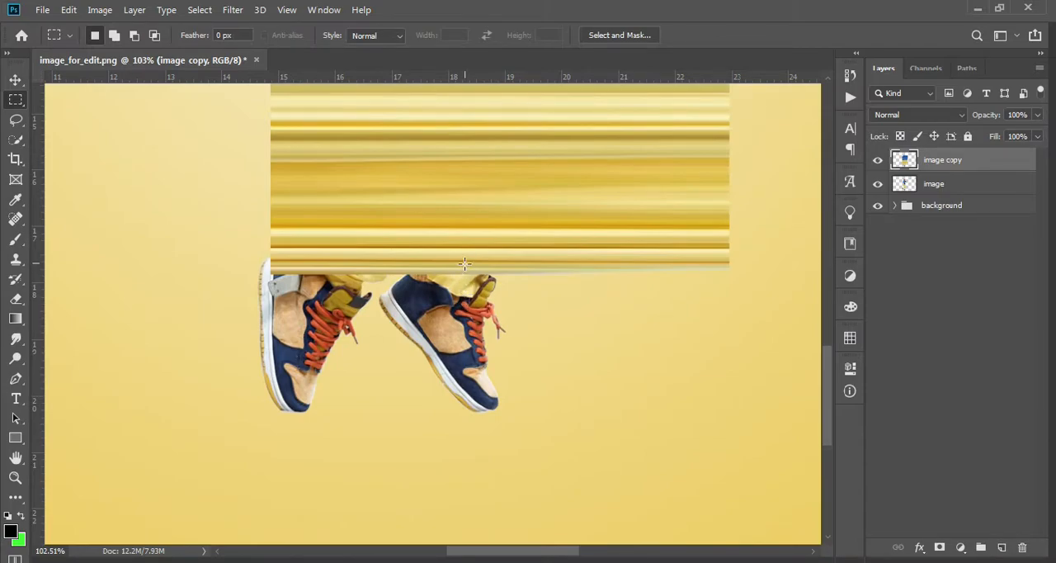
pyautogui.moveTo(452, 266); pyautogui.dragTo(452, 388)
pyautogui.hotkey('ctrl', 't')
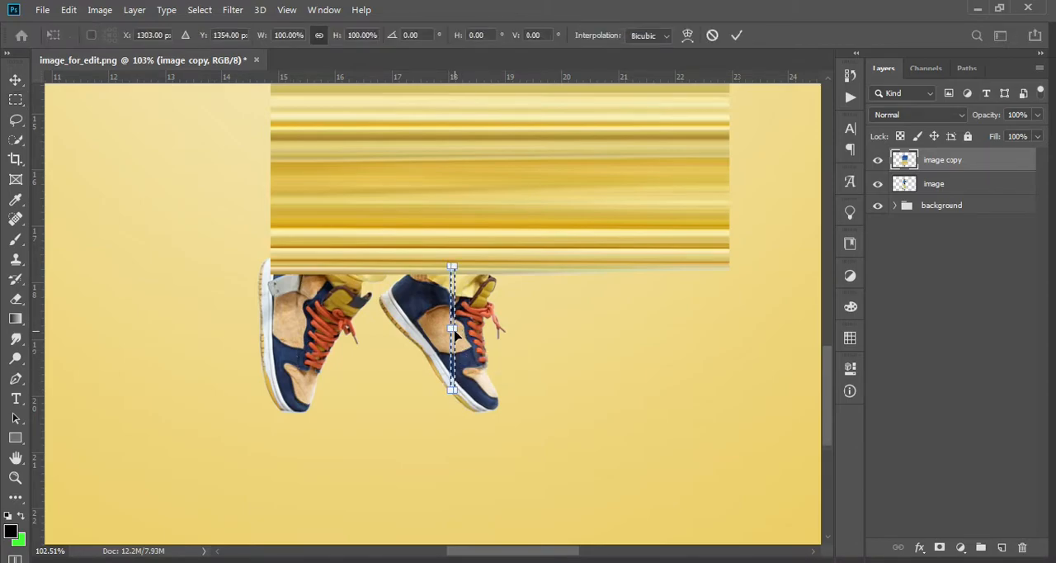
pyautogui.moveTo(534, 328); pyautogui.dragTo(729, 327)
pyautogui.moveTo(450, 330); pyautogui.dragTo(268, 330)
pyautogui.press('m')
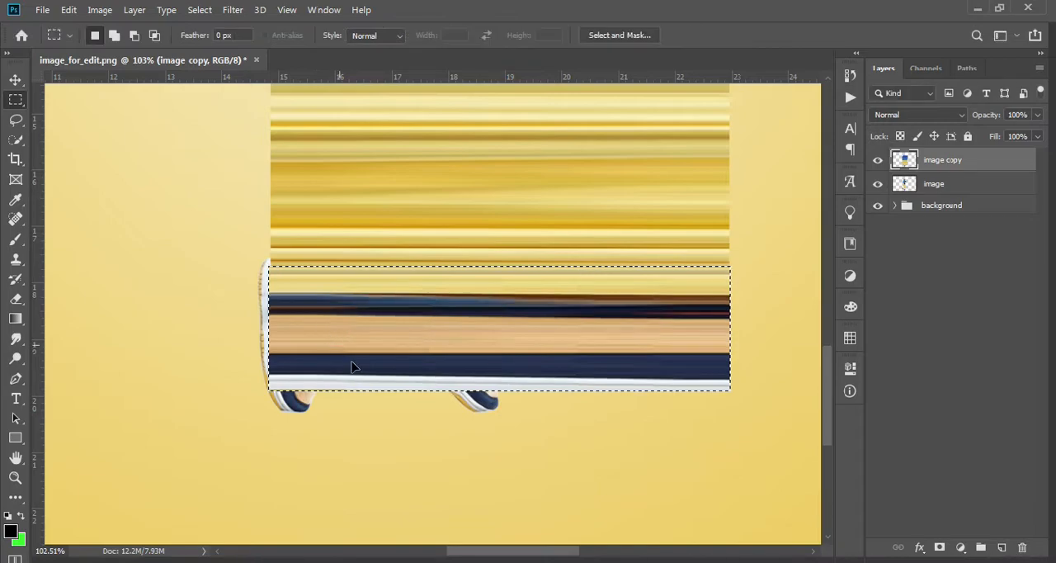
pyautogui.click(393, 394)
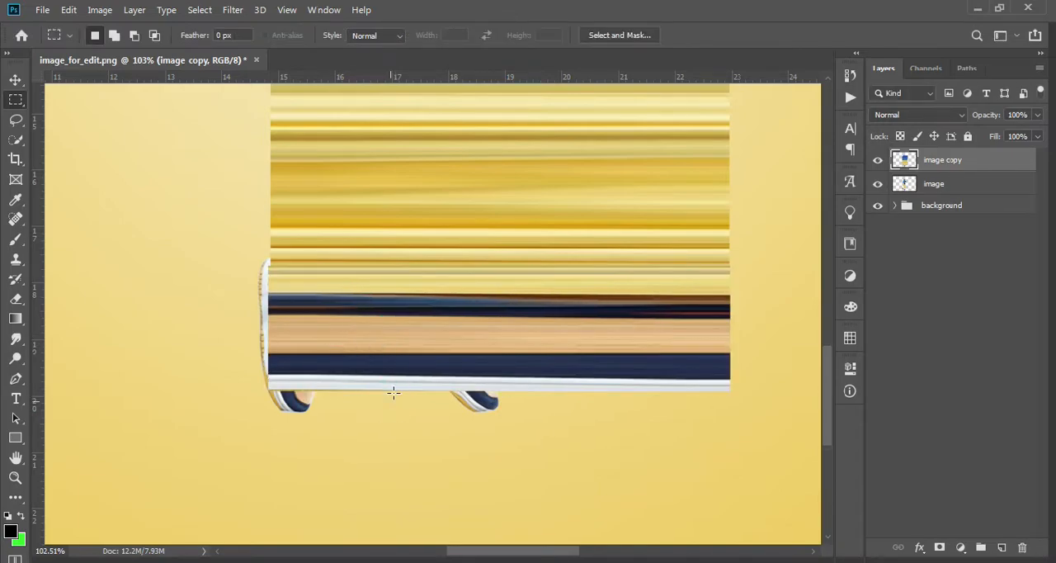
# Select a narrow strip from the shoe soles up to the cap's top and stretch it horizontally to about 6756% width.
pyautogui.moveTo(392, 394); pyautogui.dragTo(385, 271)
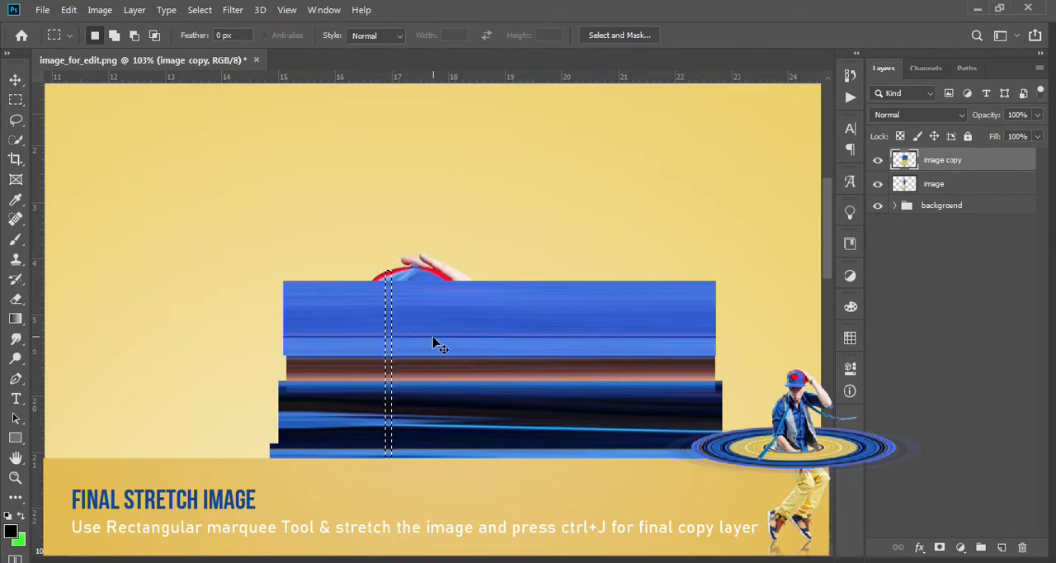
pyautogui.hotkey('ctrl', 't')
pyautogui.moveTo(482, 440); pyautogui.dragTo(707, 410)
pyautogui.moveTo(384, 466); pyautogui.dragTo(230, 463)
pyautogui.doubleClick(247, 457)
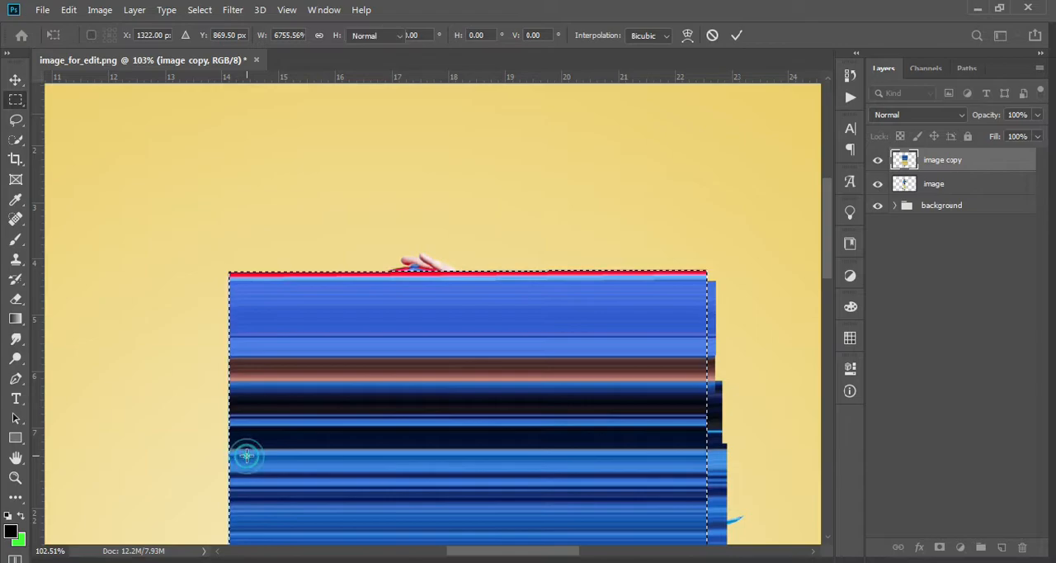
# Copy the stretched block to a new layer and hide the image copy and image layers.
pyautogui.hotkey('ctrl', 'shift', 'alt', 'n')
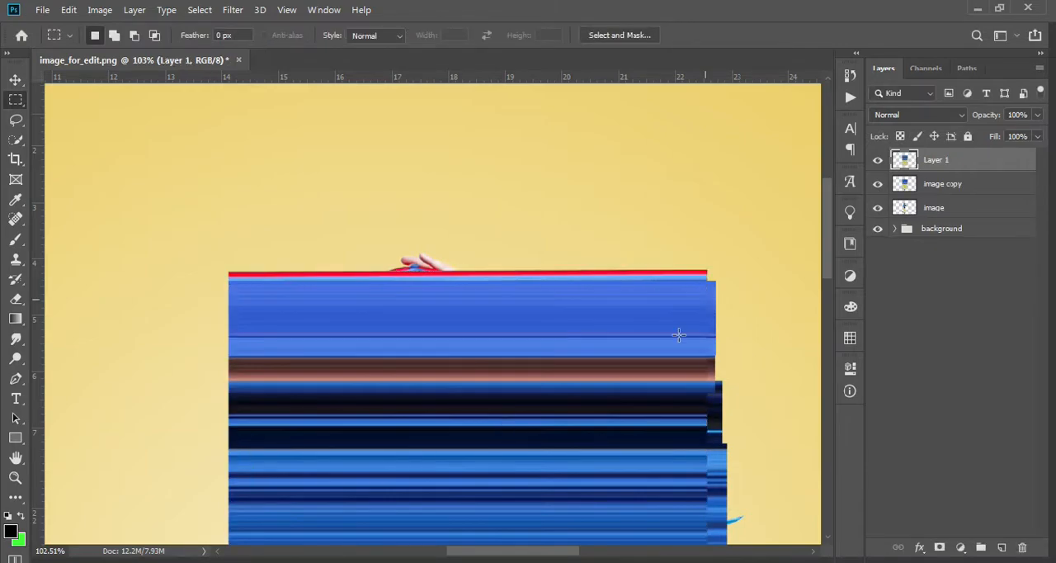
pyautogui.click(873, 189)
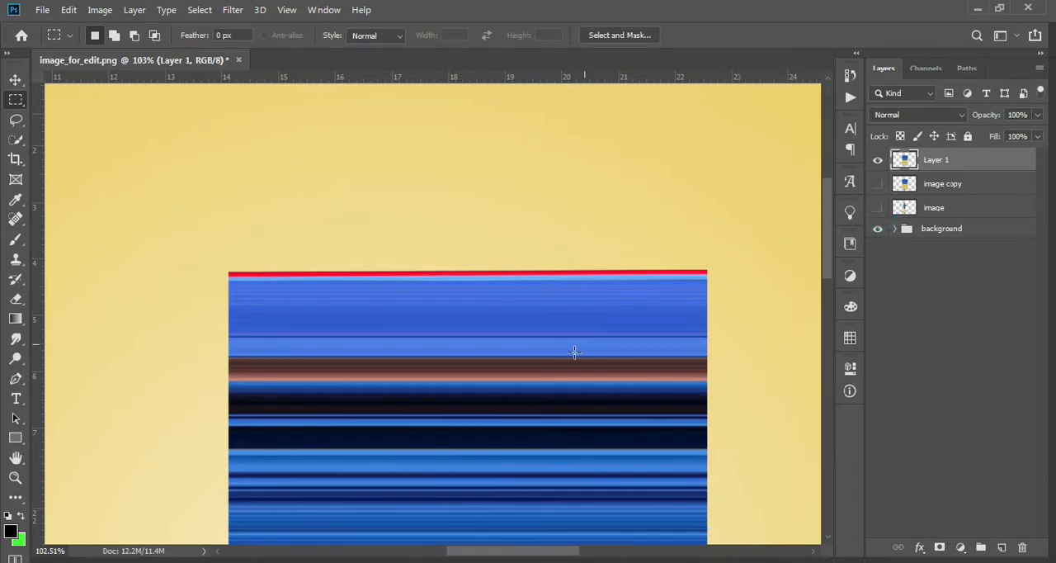
# Select a narrow full-height strip of the block on Layer 1 and stretch it horizontally to about 31.5 in wide.
pyautogui.scroll(-1, 575, 353)
pyautogui.scroll(-5, 569, 351)
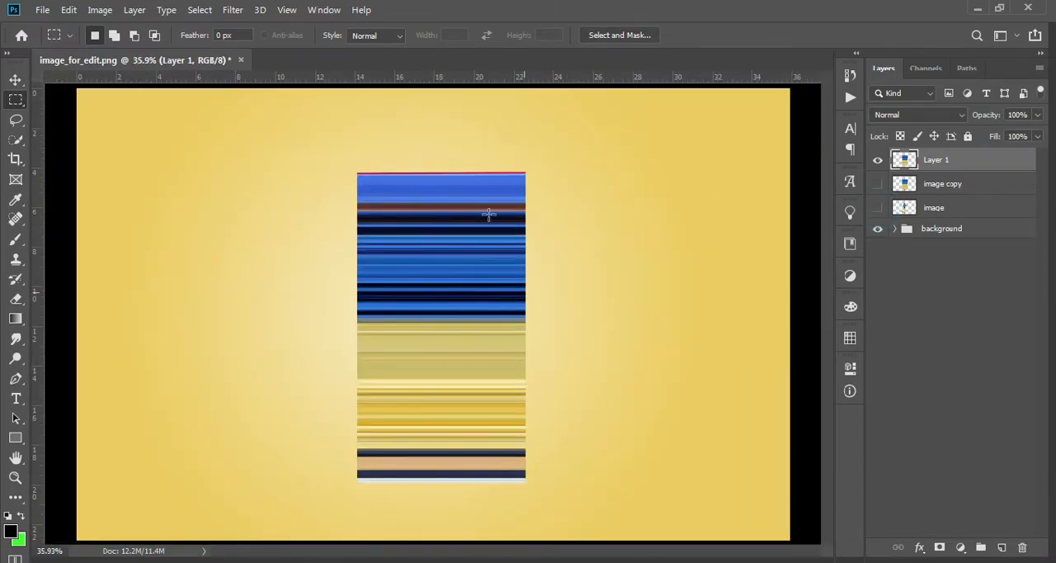
pyautogui.moveTo(448, 156); pyautogui.dragTo(446, 501)
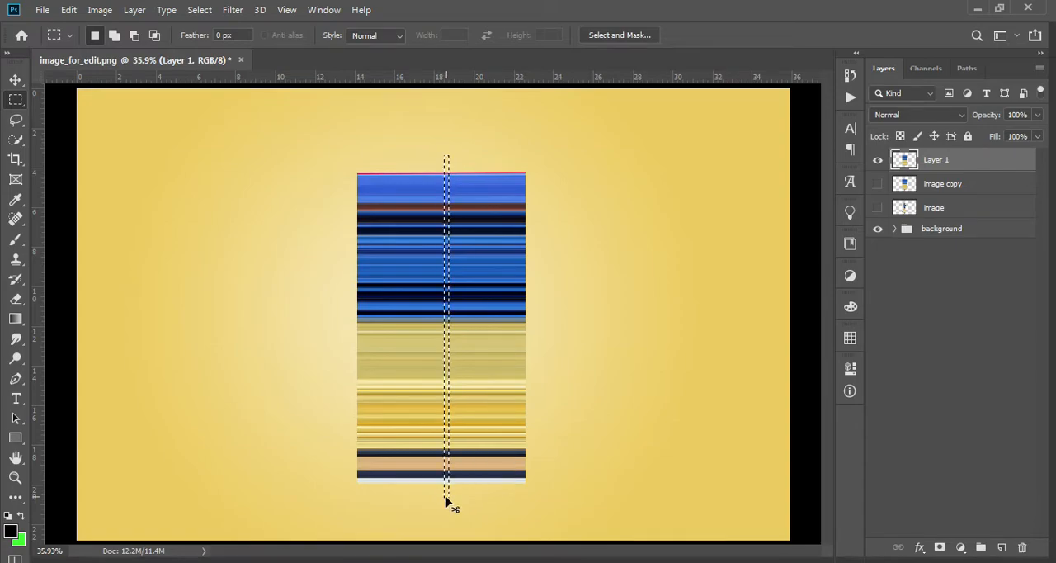
pyautogui.hotkey('ctrl', 't')
pyautogui.moveTo(550, 326); pyautogui.dragTo(717, 323)
pyautogui.moveTo(438, 326); pyautogui.dragTo(89, 332)
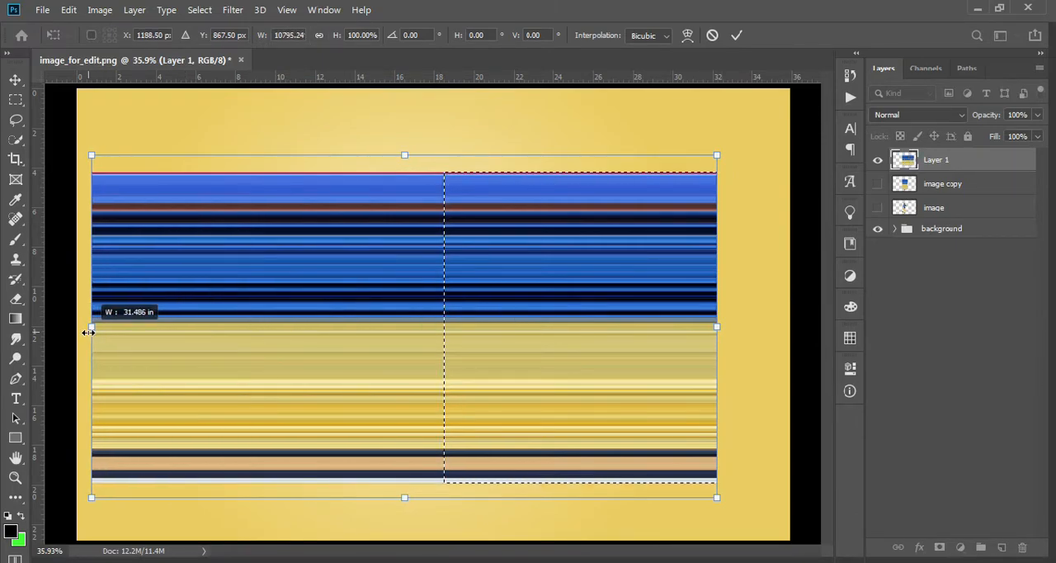
pyautogui.press('Return')
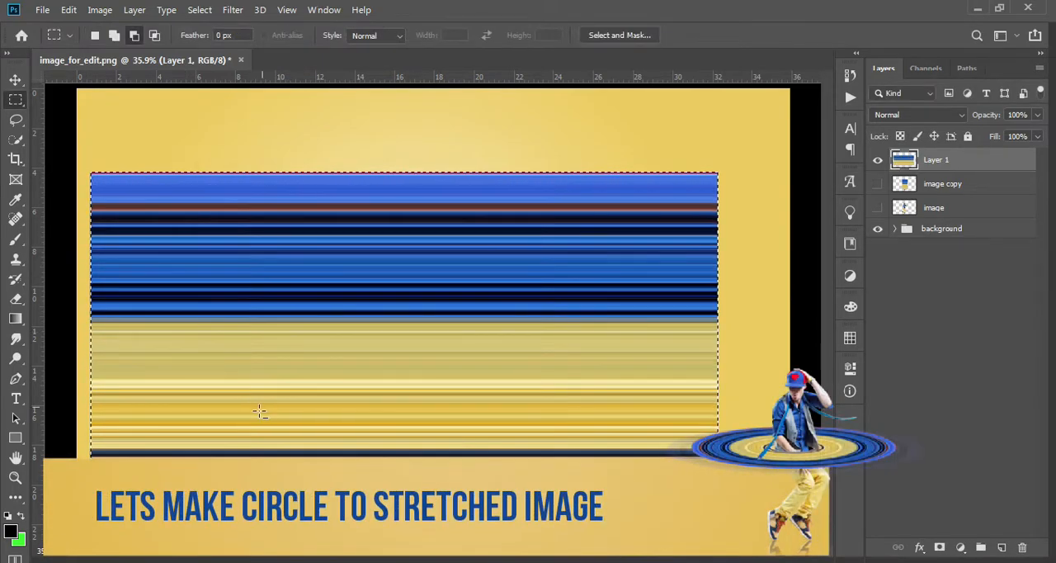
# Widen the striped block to about 192% so it extends past both sides of the canvas, and clear the selection.
pyautogui.scroll(-7, 259, 414)
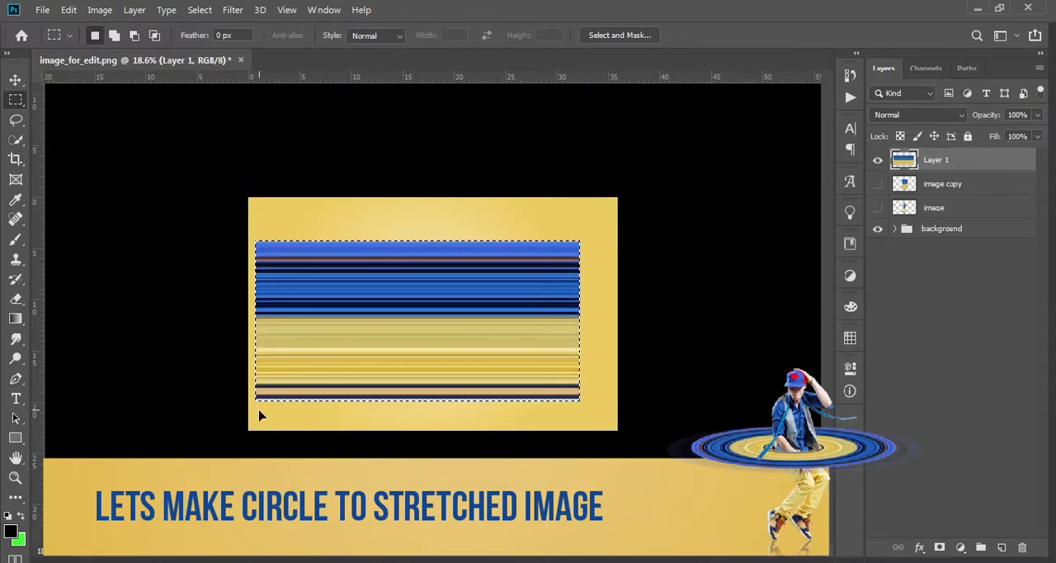
pyautogui.hotkey('ctrl', 't')
pyautogui.moveTo(579, 321); pyautogui.dragTo(704, 321)
pyautogui.moveTo(255, 317); pyautogui.dragTo(83, 318)
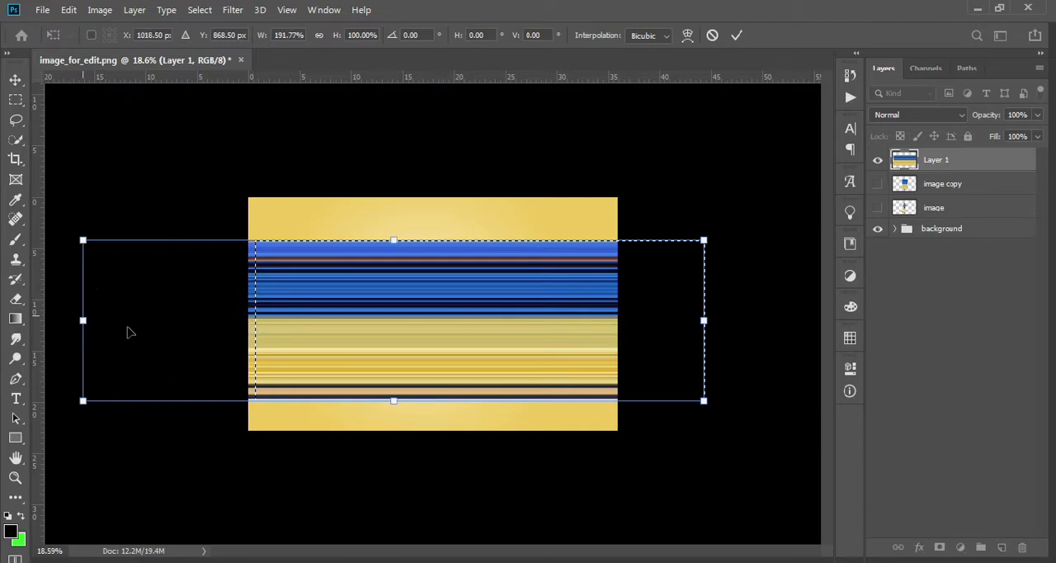
pyautogui.doubleClick(370, 359)
pyautogui.hotkey('ctrl', 'd')
# Flip the striped block on Layer 1 vertically and apply the transform.
pyautogui.hotkey('ctrl', 't')
pyautogui.rightClick(568, 296)
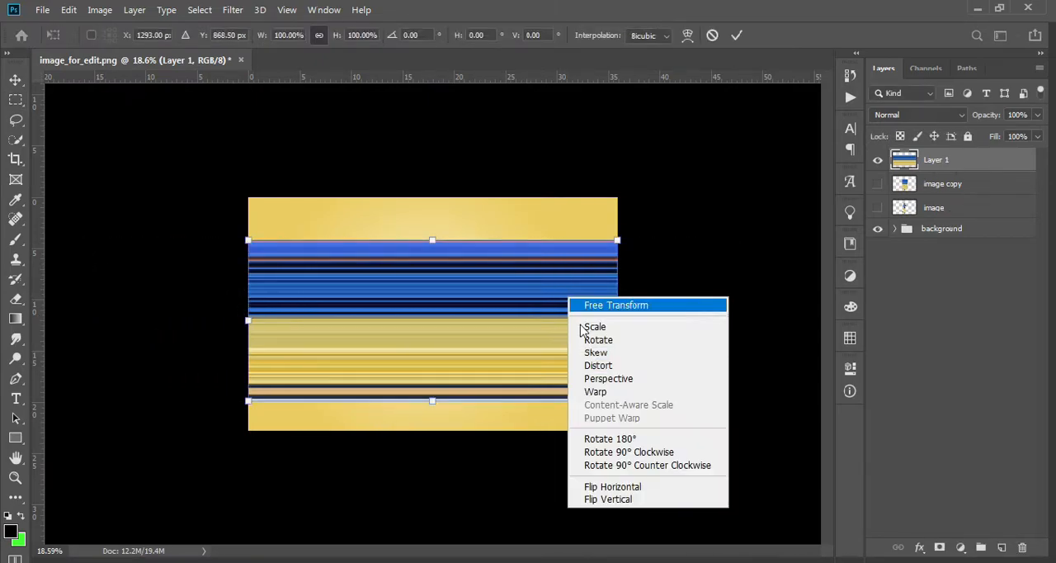
pyautogui.click(633, 498)
pyautogui.doubleClick(542, 345)
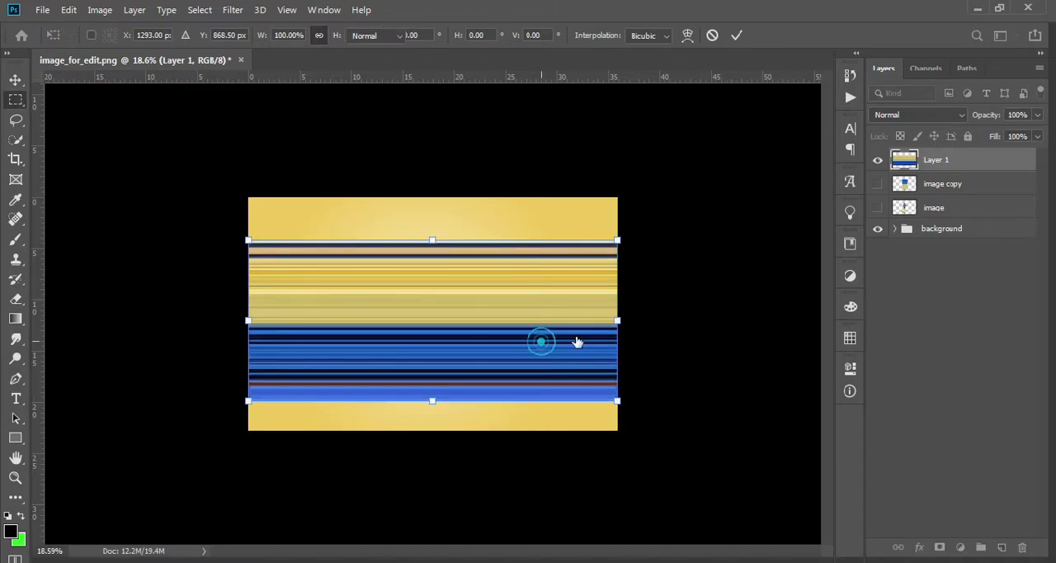
pyautogui.hotkey('ctrl', 't')
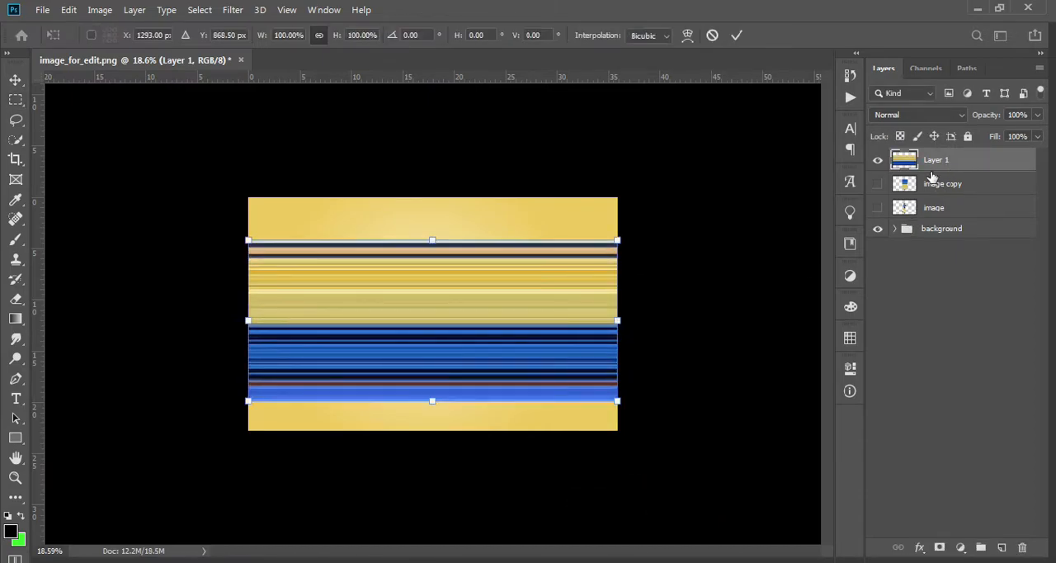
pyautogui.doubleClick(575, 270)
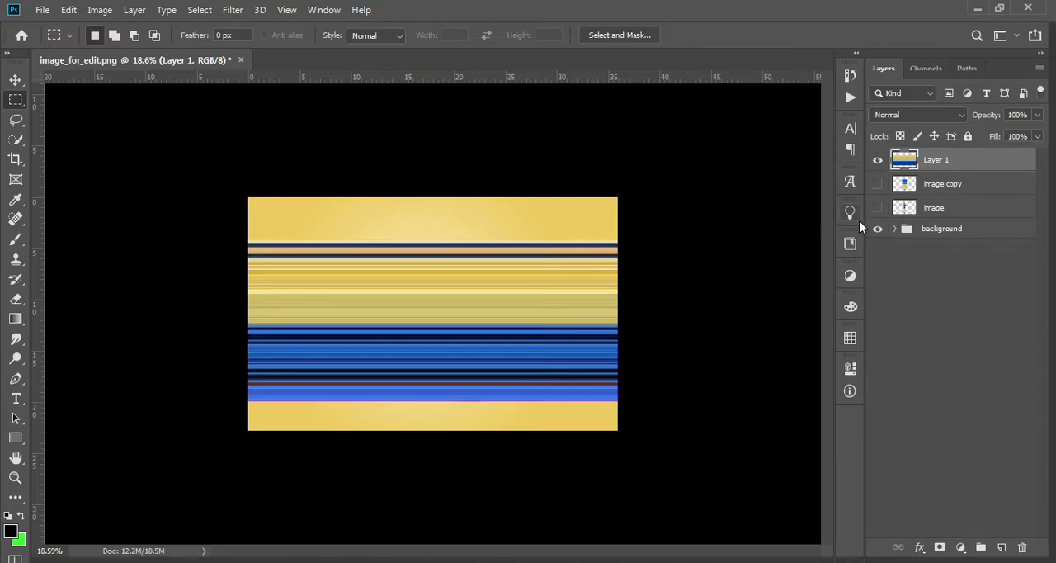
# Bring the image layer to the top of the layer stack, make it visible, and select Layer 1 with the Move tool.
pyautogui.moveTo(939, 208); pyautogui.dragTo(937, 158)
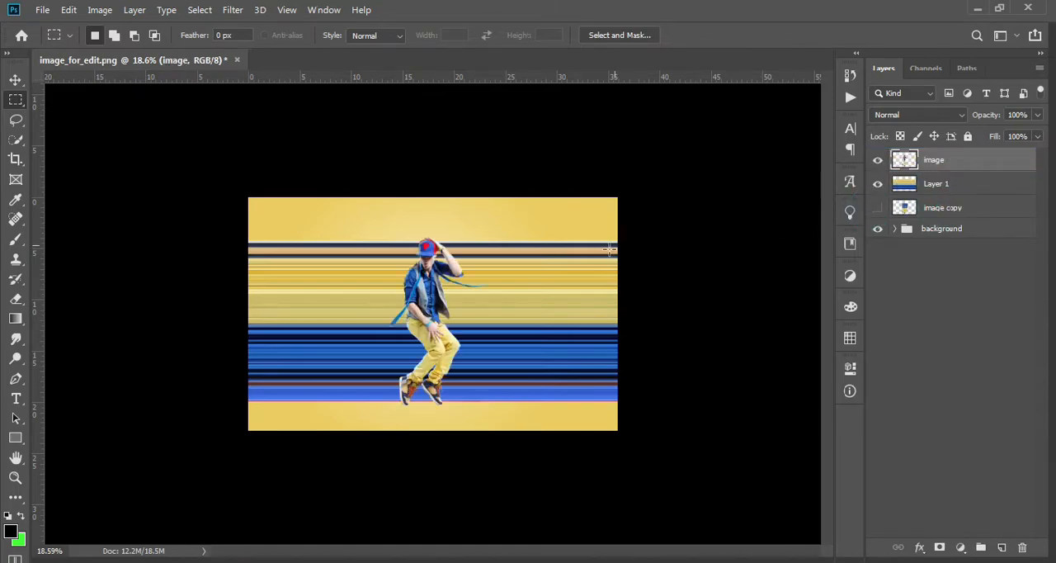
pyautogui.click(16, 80)
pyautogui.click(341, 300)
# Apply the Polar Coordinates distortion to the striped Layer 1 using Rectangular to Polar.
pyautogui.scroll(2, 322, 294)
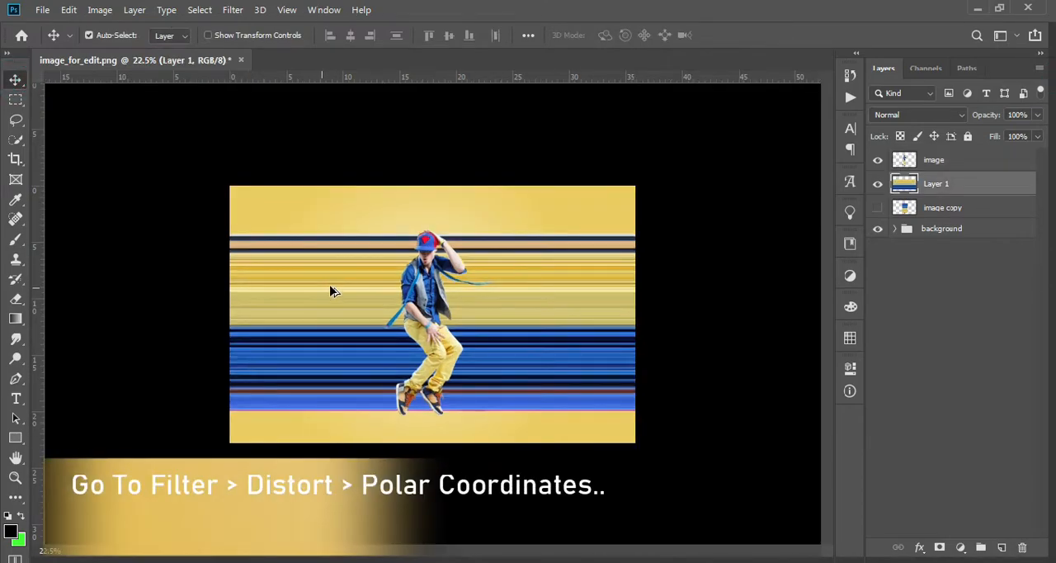
pyautogui.scroll(3, 333, 290)
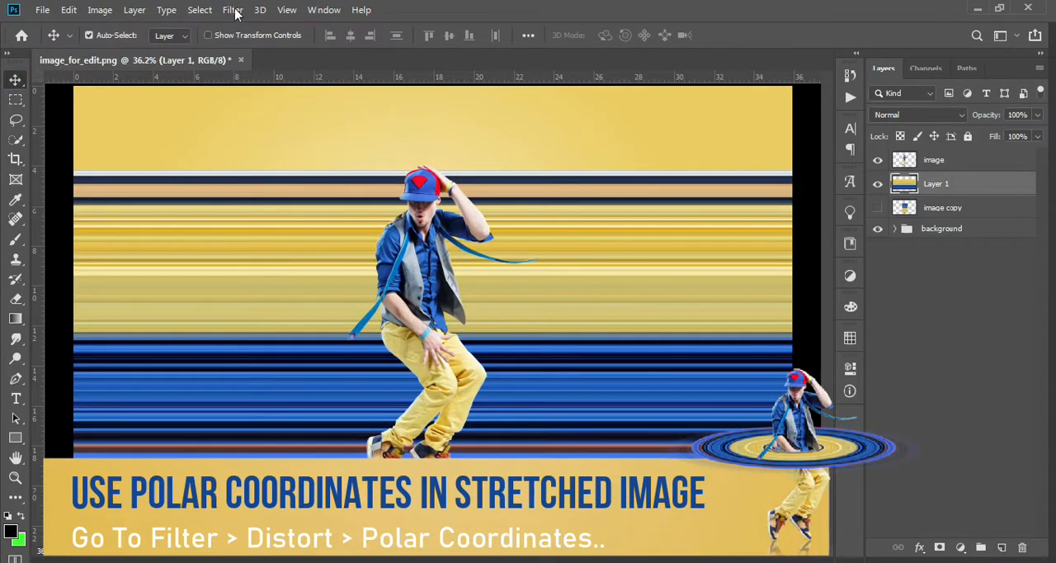
pyautogui.click(239, 12)
pyautogui.moveTo(291, 216)
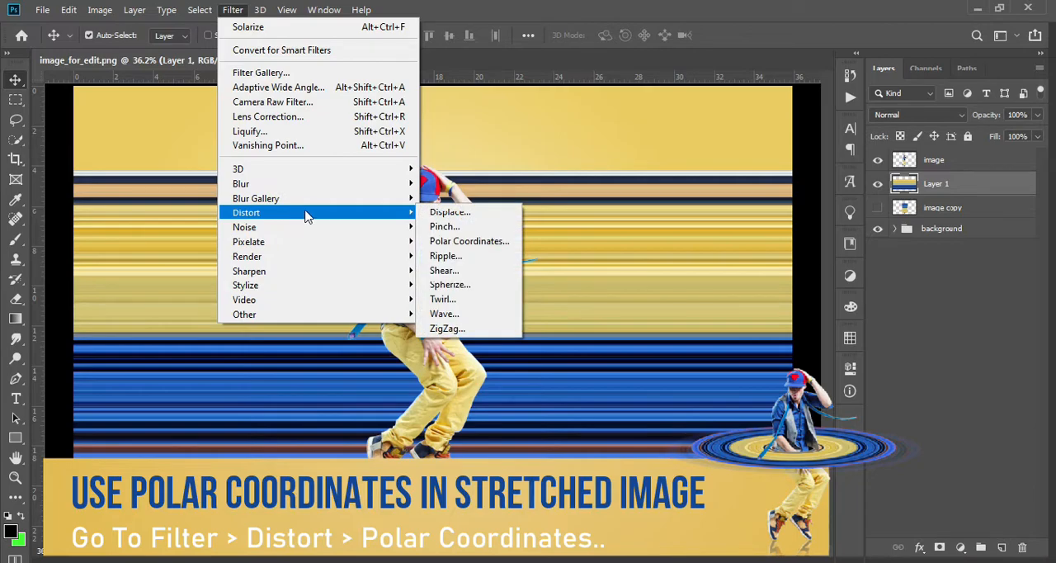
pyautogui.click(476, 241)
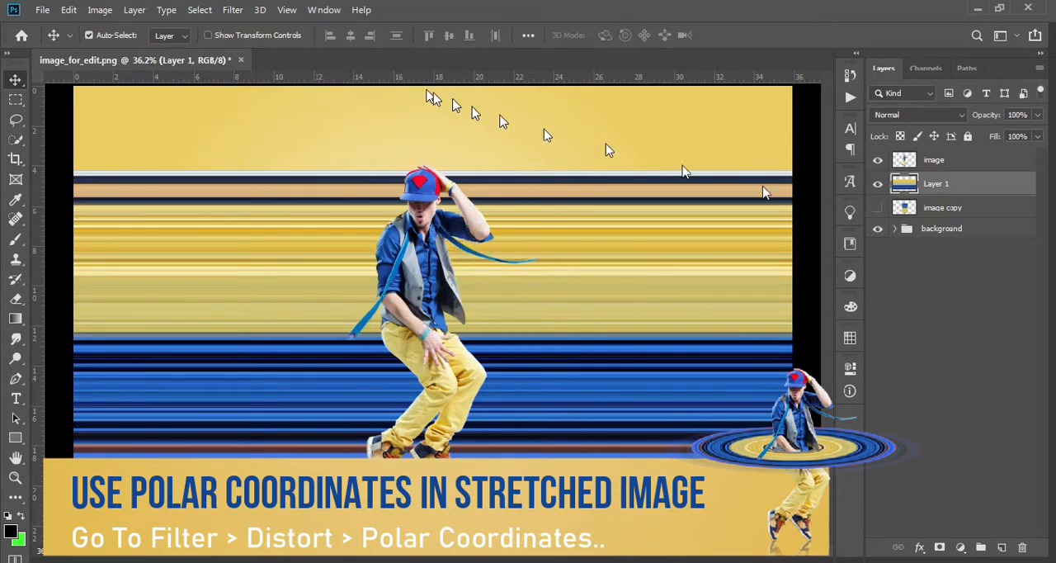
pyautogui.click(534, 381)
pyautogui.click(534, 382)
pyautogui.click(534, 382)
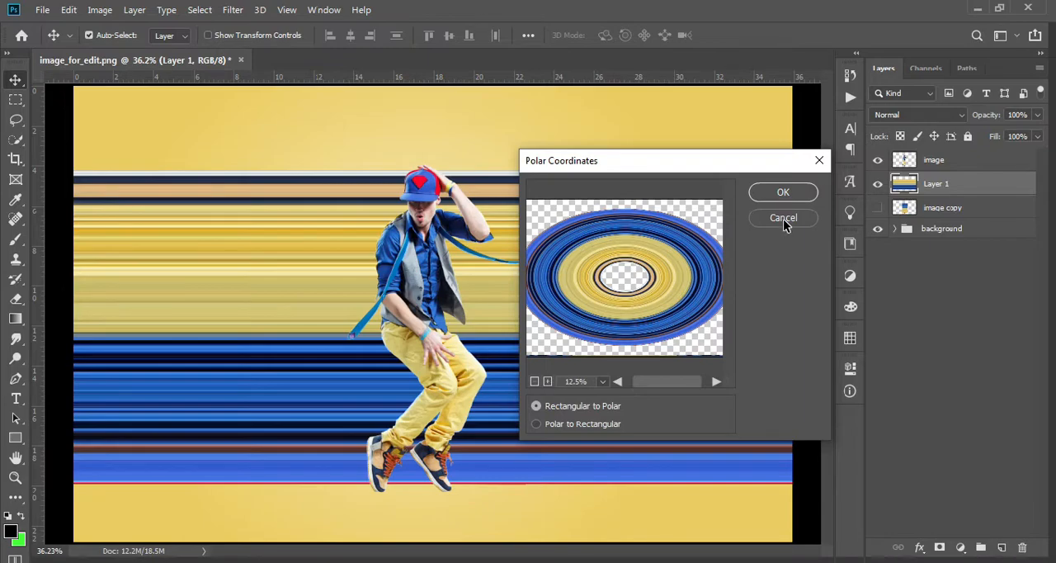
pyautogui.click(784, 192)
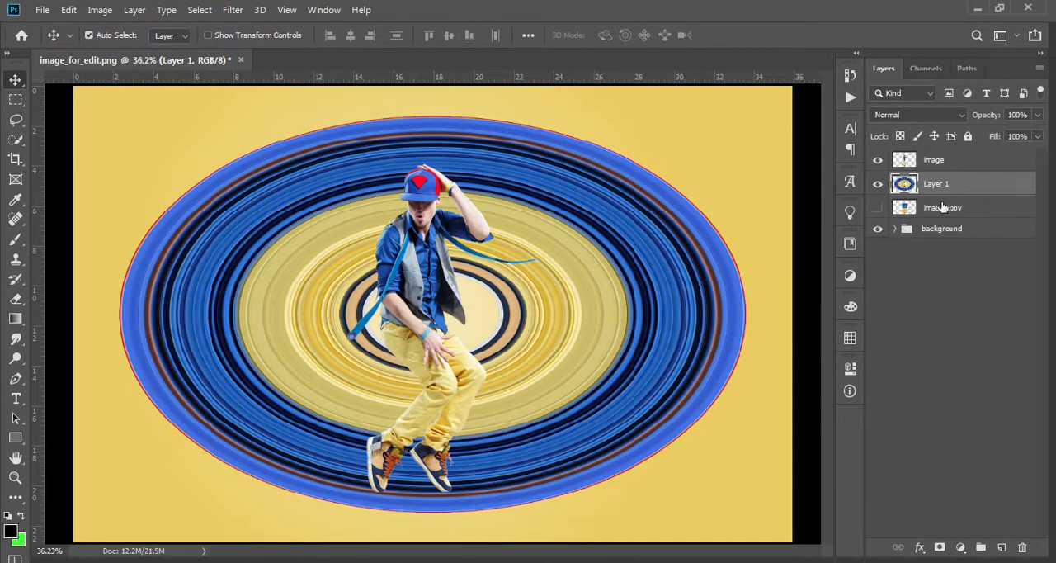
# Hide Layer 1 and draw a black circle about 1196 px across with the Ellipse tool behind the dancer.
pyautogui.click(877, 183)
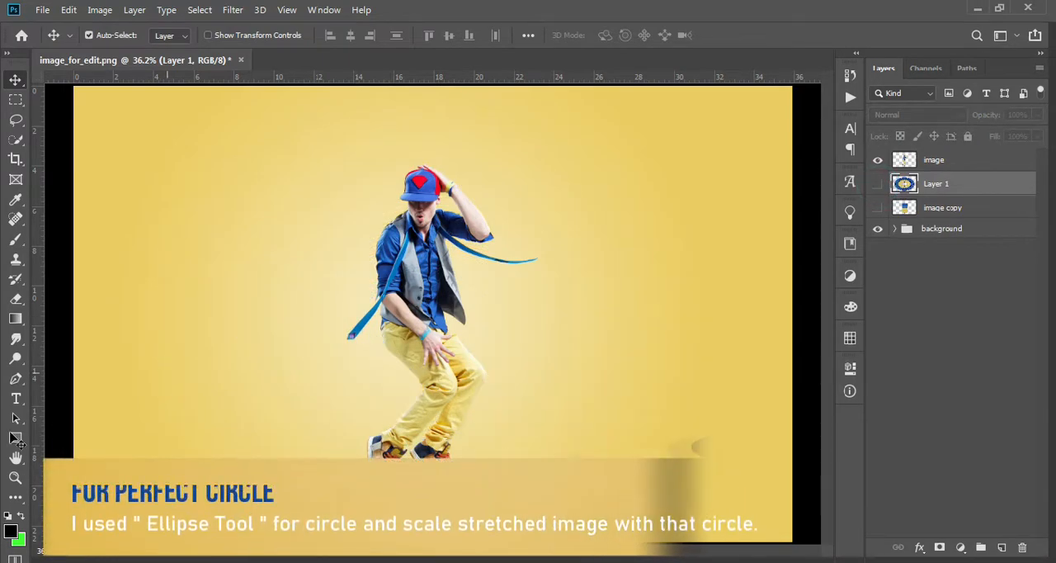
pyautogui.rightClick(15, 438)
pyautogui.click(51, 463)
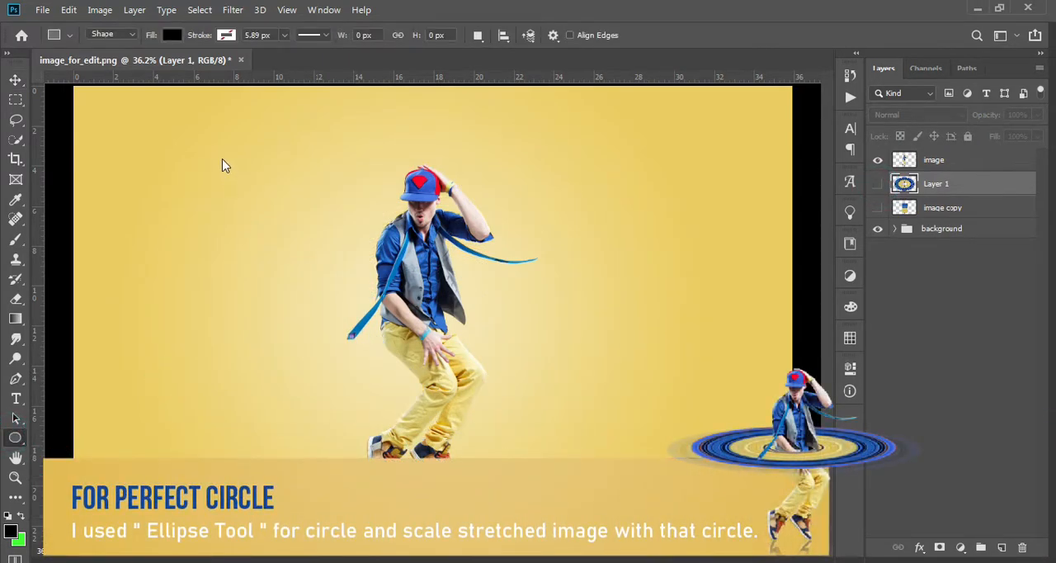
pyautogui.moveTo(230, 163); pyautogui.dragTo(694, 442)
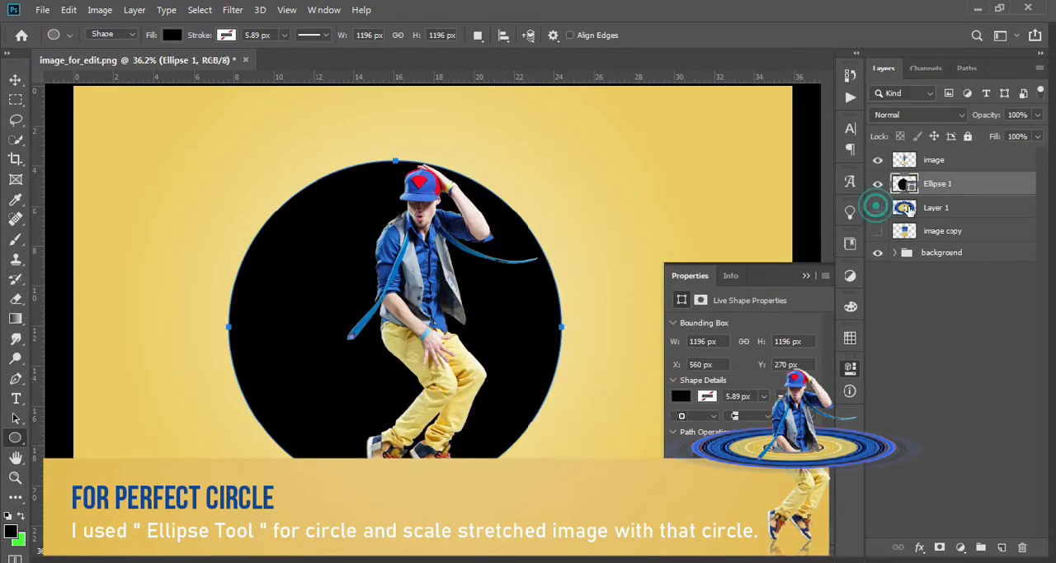
# Show Layer 1 again and place it above the Ellipse 1 circle in the layer stack.
pyautogui.click(878, 208)
pyautogui.click(964, 208)
pyautogui.moveTo(960, 191); pyautogui.dragTo(960, 184)
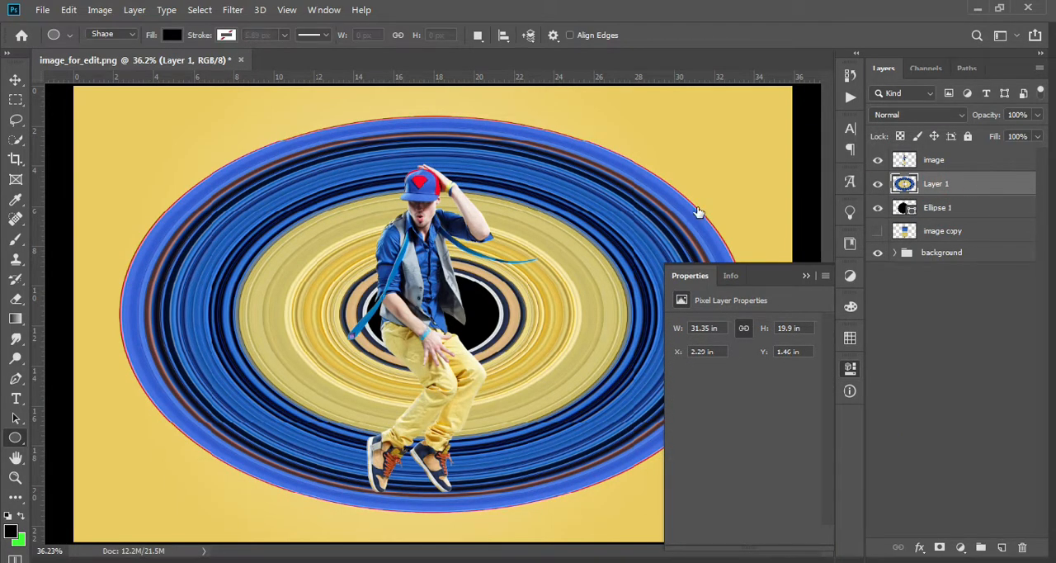
# Scale Layer 1 to match the guide circle exactly, about 16.61 in wide and high, and apply the transform.
pyautogui.hotkey('ctrl', 't')
pyautogui.moveTo(662, 153); pyautogui.dragTo(632, 165)
pyautogui.moveTo(382, 180); pyautogui.dragTo(385, 160)
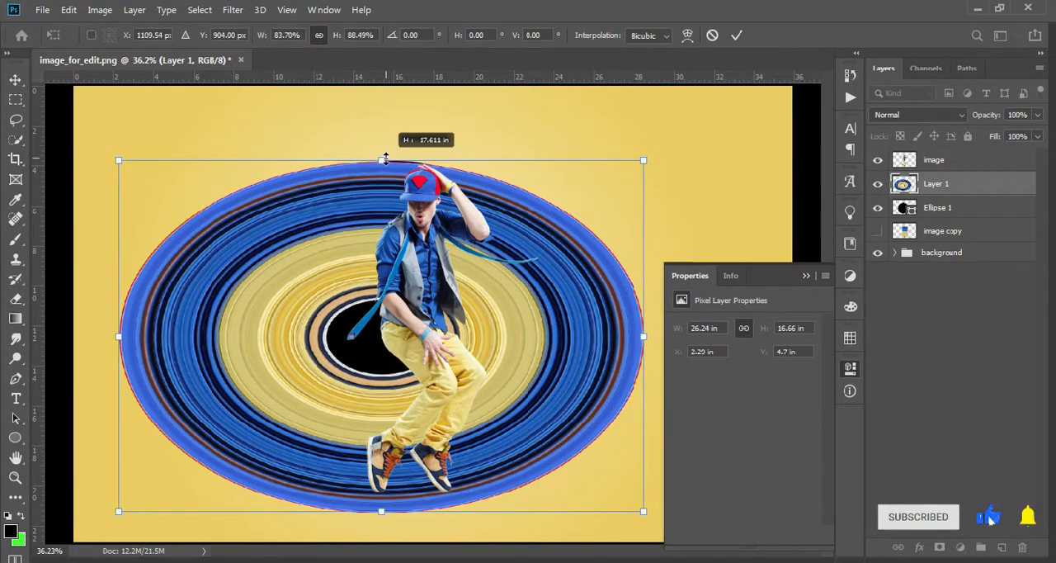
pyautogui.moveTo(120, 336); pyautogui.dragTo(230, 334)
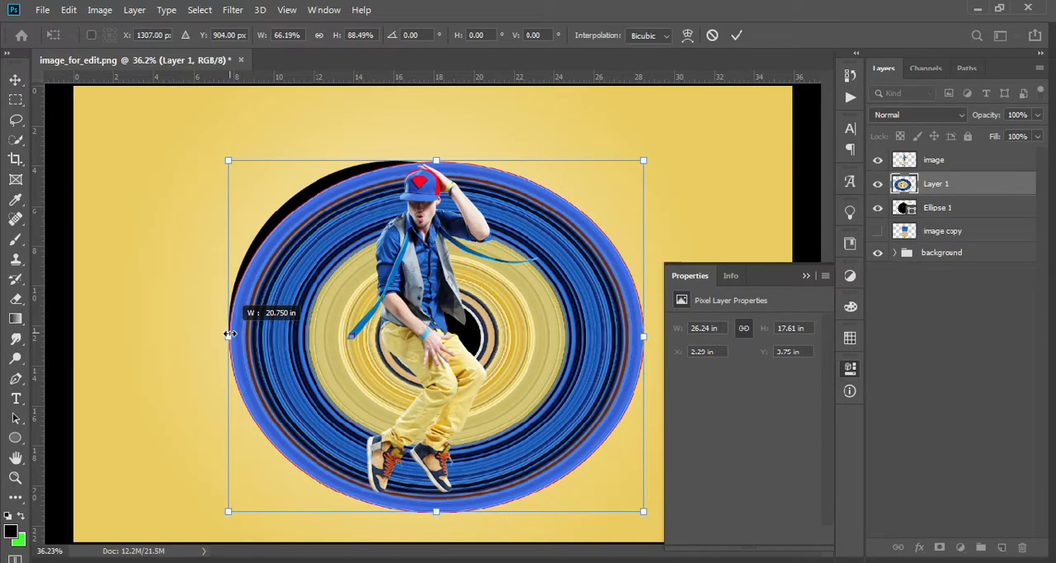
pyautogui.moveTo(617, 339); pyautogui.dragTo(562, 335)
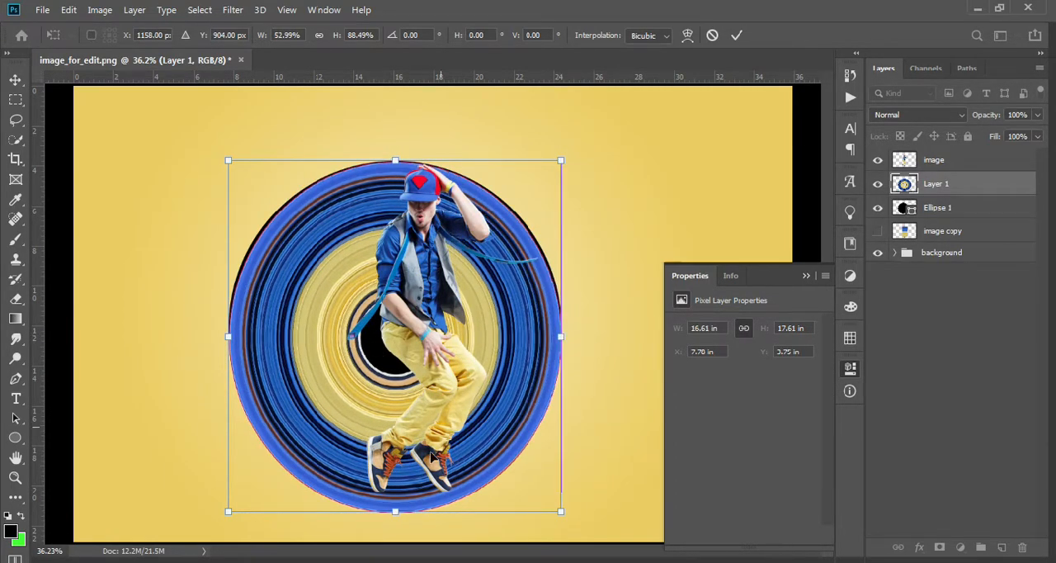
pyautogui.moveTo(396, 511); pyautogui.dragTo(397, 491)
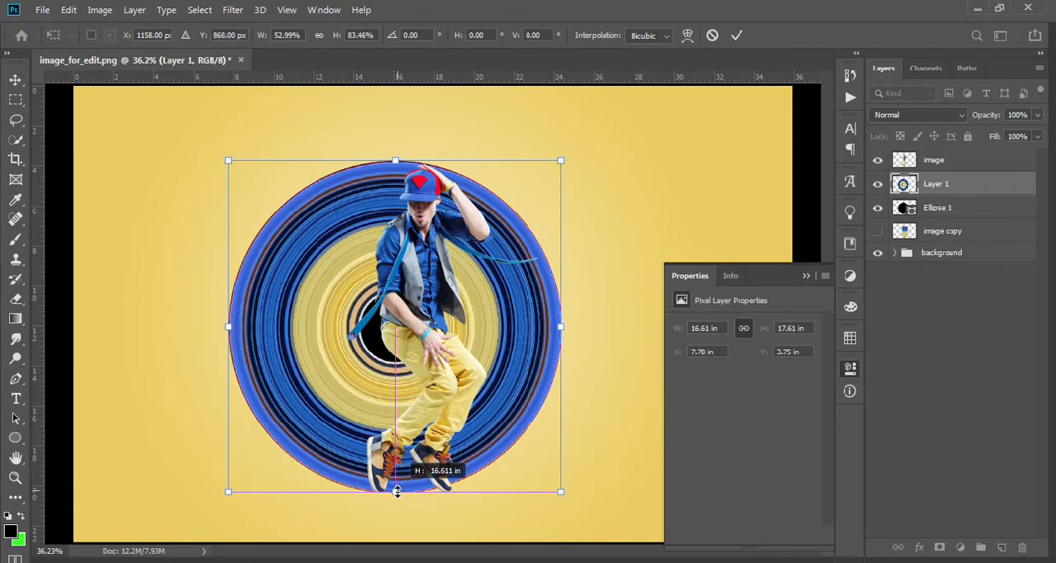
pyautogui.press('Return')
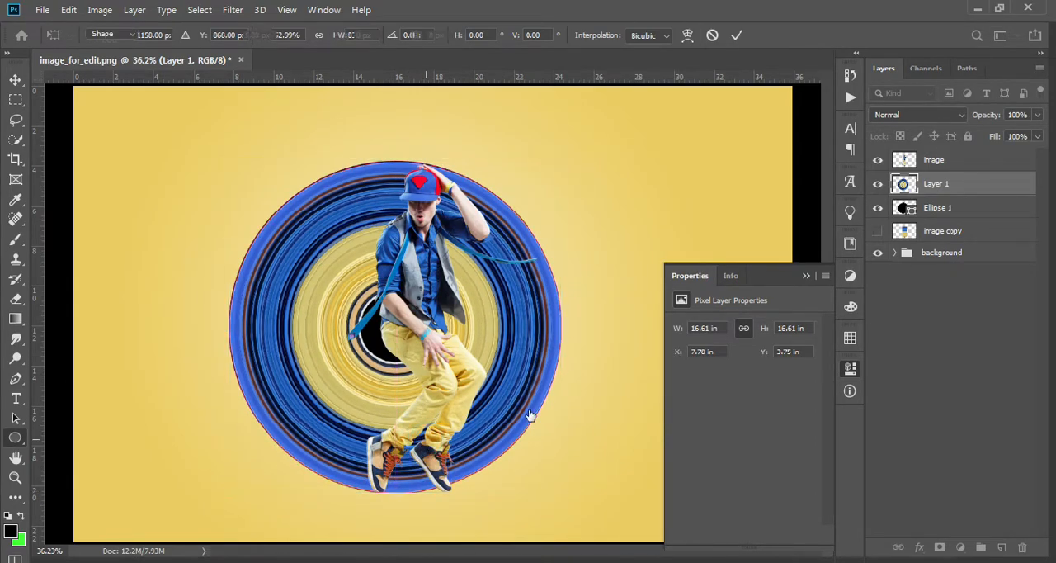
# Hide the Ellipse 1 guide circle and shift the striped disc on Layer 1 slightly to centre it behind the dancer.
pyautogui.click(878, 207)
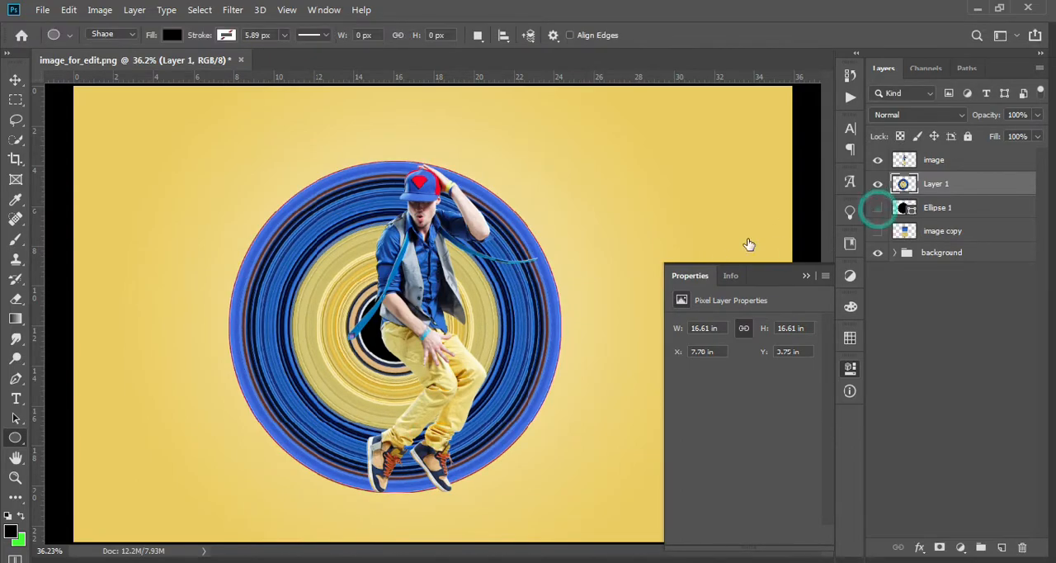
pyautogui.click(15, 80)
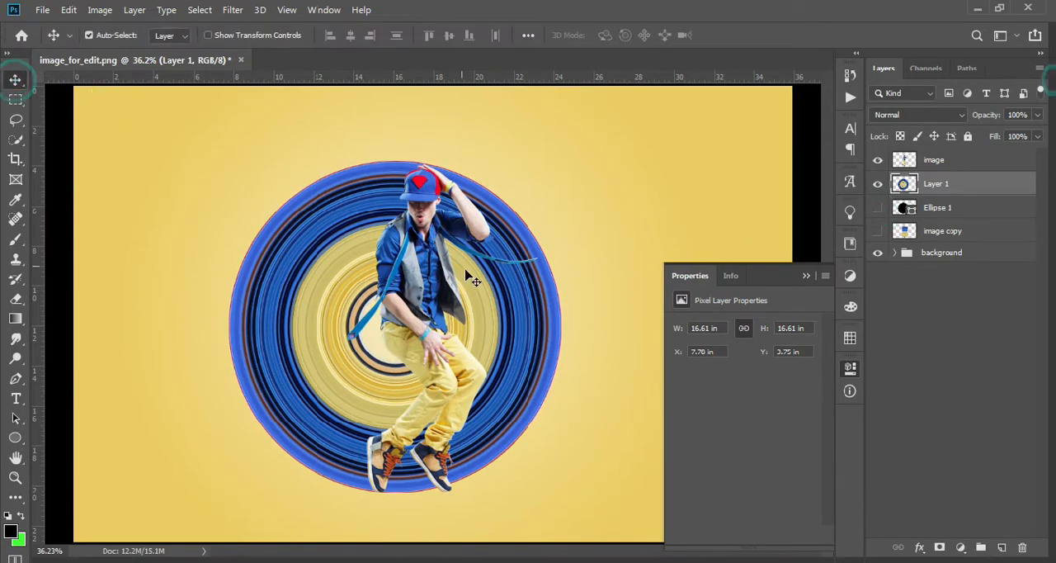
pyautogui.moveTo(516, 315); pyautogui.dragTo(531, 314)
pyautogui.moveTo(530, 311); pyautogui.dragTo(530, 310)
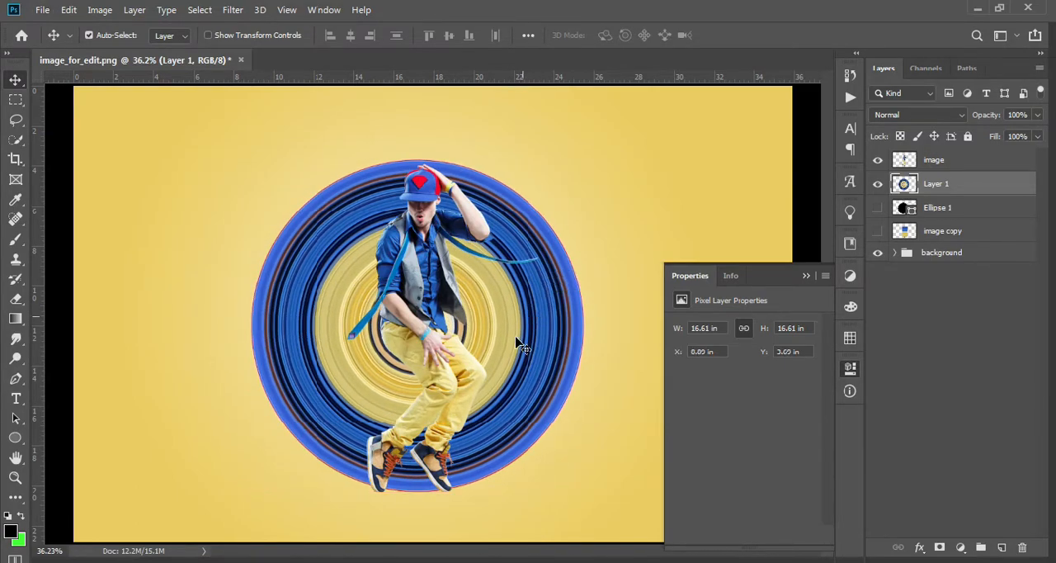
pyautogui.scroll(-4, 514, 339)
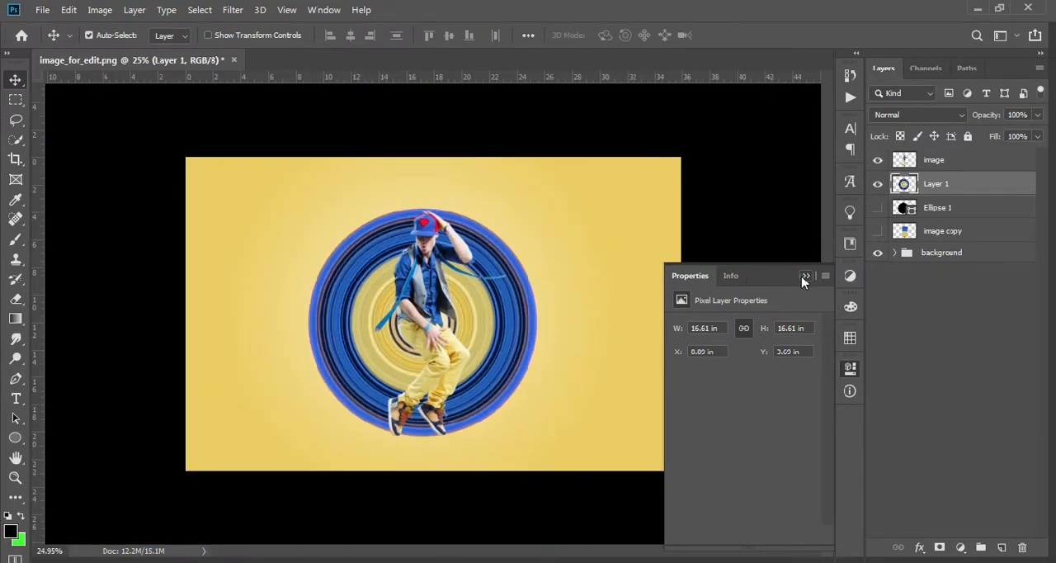
pyautogui.click(806, 276)
pyautogui.scroll(2, 495, 370)
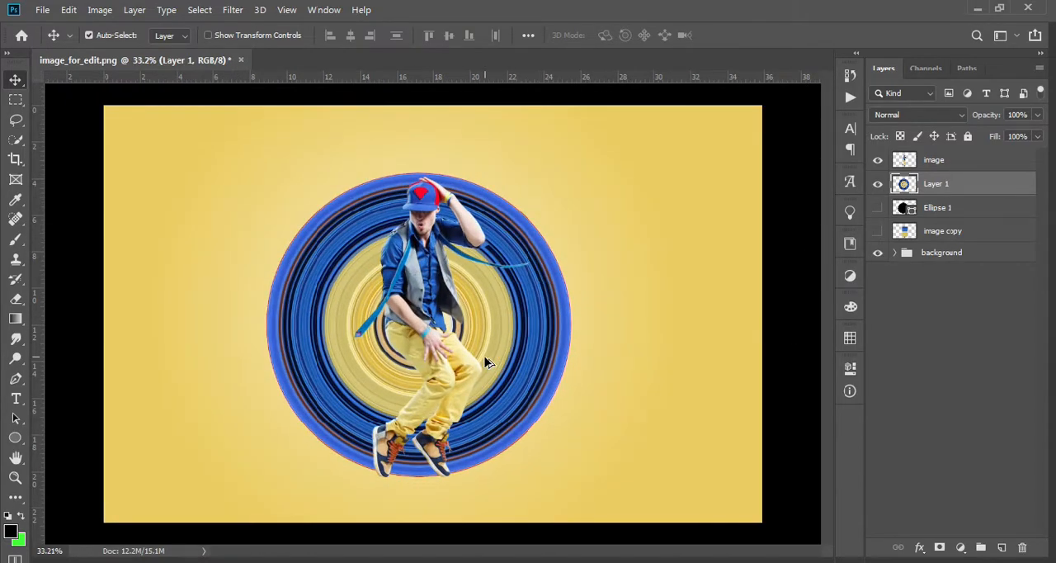
# Duplicate Layer 1 and hide the original disc.
pyautogui.click(850, 5)
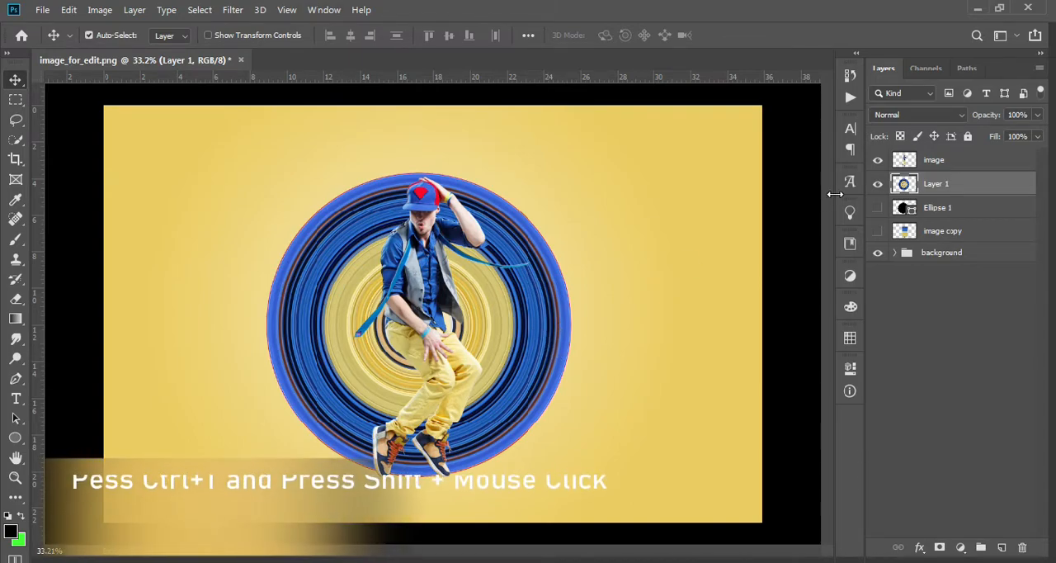
pyautogui.moveTo(922, 188); pyautogui.dragTo(1000, 548)
pyautogui.click(877, 208)
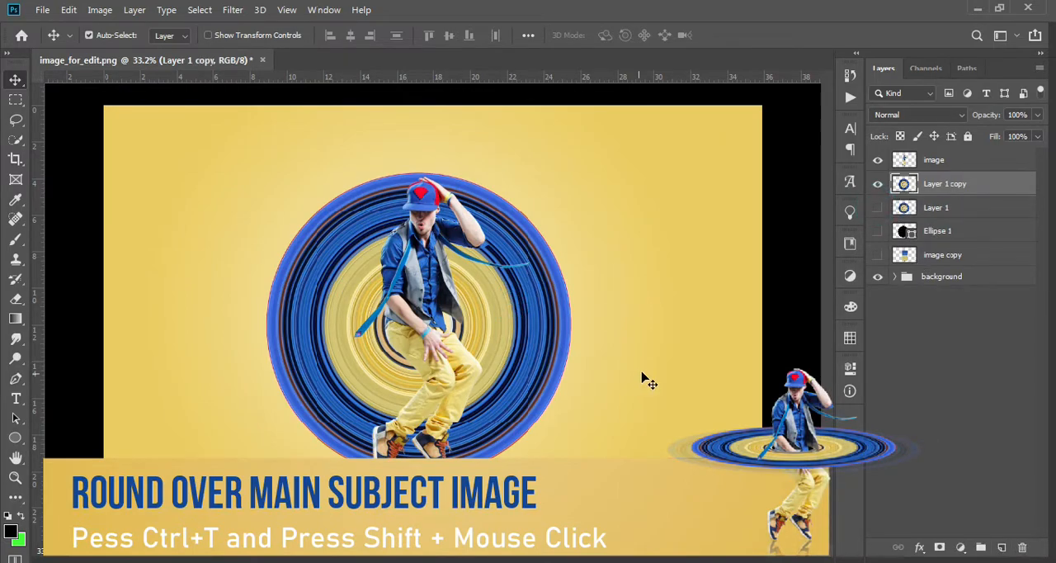
# Squash Layer 1 copy to about 20% height, enlarging it into a flat ring placed around the dancer's waist, and apply the transform.
pyautogui.hotkey('ctrl', 't')
pyautogui.moveTo(416, 447); pyautogui.dragTo(418, 359)
pyautogui.moveTo(424, 166); pyautogui.dragTo(419, 327)
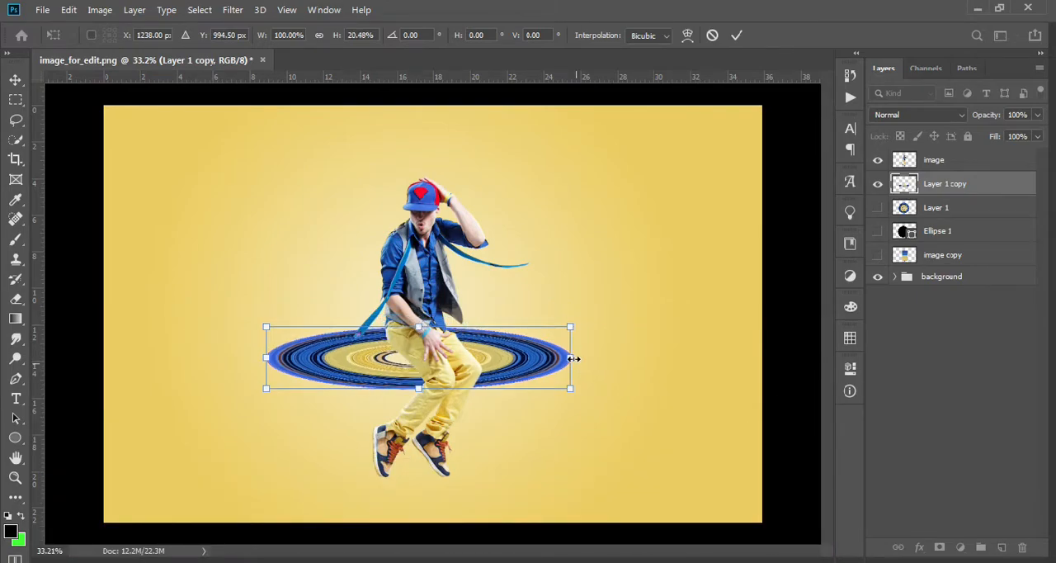
pyautogui.moveTo(575, 358); pyautogui.dragTo(605, 357)
pyautogui.moveTo(528, 357); pyautogui.dragTo(498, 336)
pyautogui.doubleClick(450, 339)
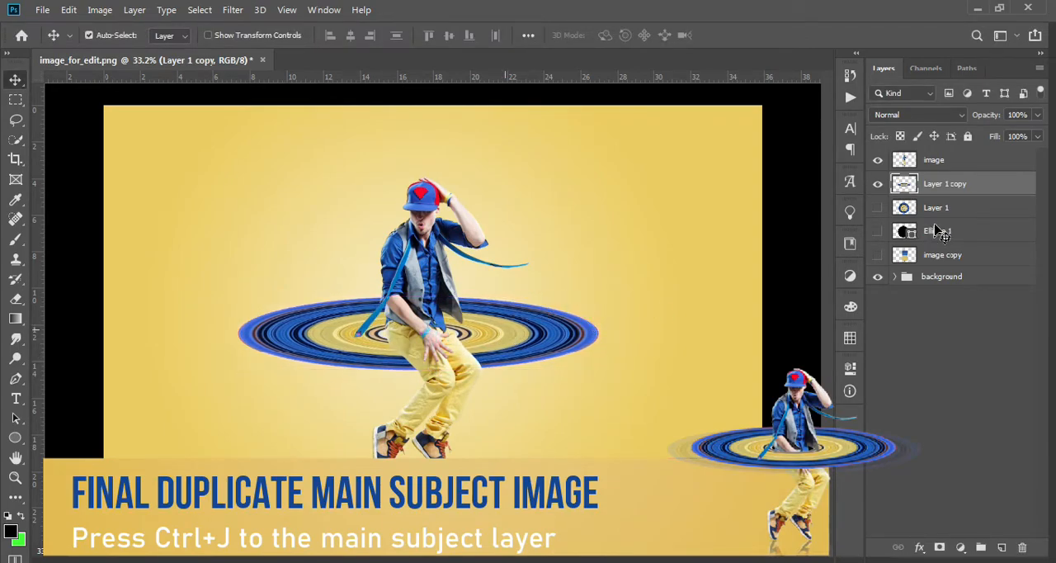
# Duplicate the image layer and place the copy directly below the ring on Layer 1 copy.
pyautogui.click(954, 162)
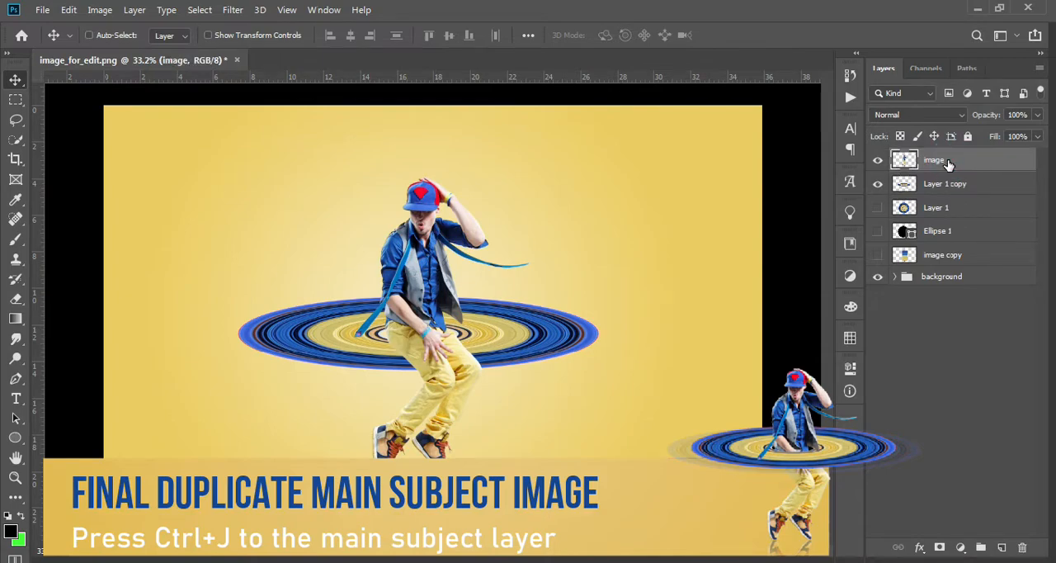
pyautogui.hotkey('ctrl', 'j')
pyautogui.moveTo(950, 162); pyautogui.dragTo(953, 209)
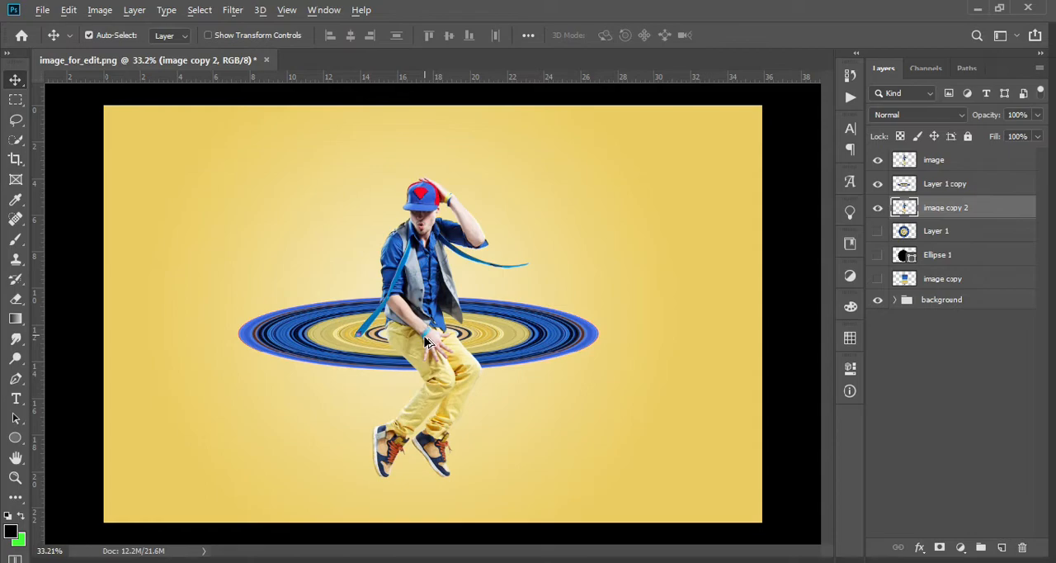
# Add a layer mask to the top image layer and paint out the dancer's hips and thighs over the ring's front with a soft 92 px brush.
pyautogui.scroll(6, 426, 341)
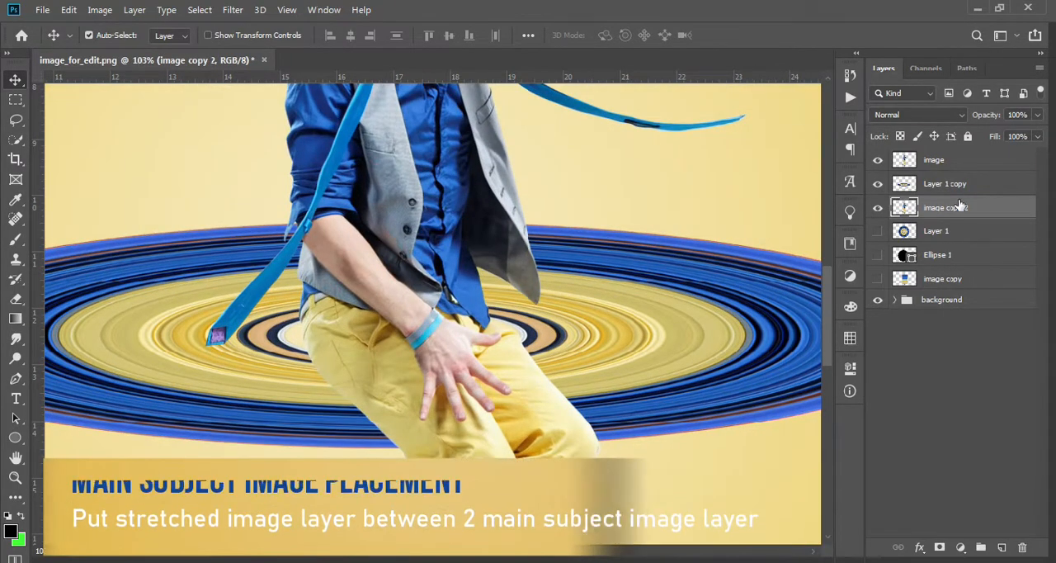
pyautogui.click(953, 170)
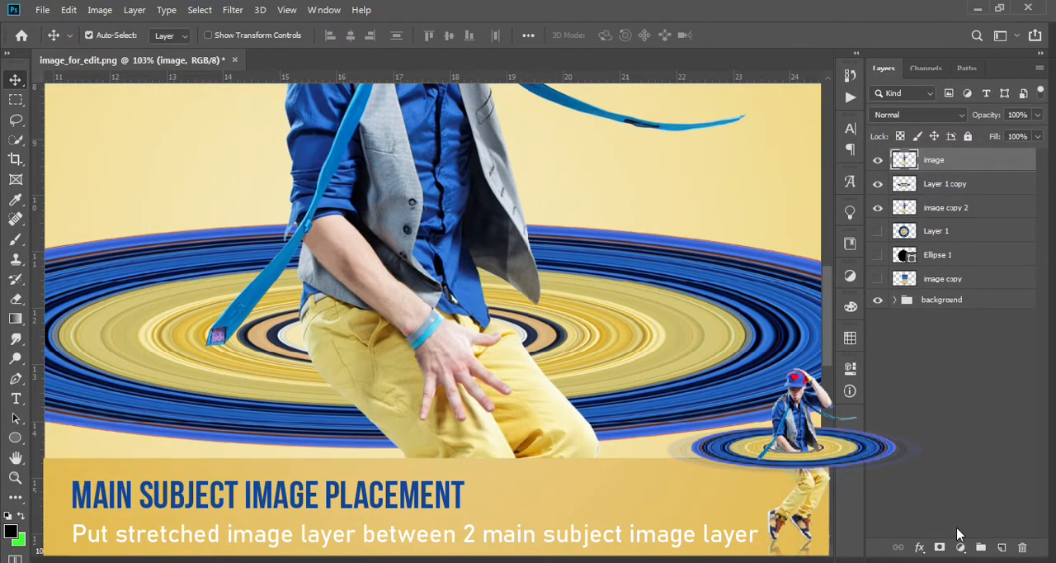
pyautogui.click(940, 548)
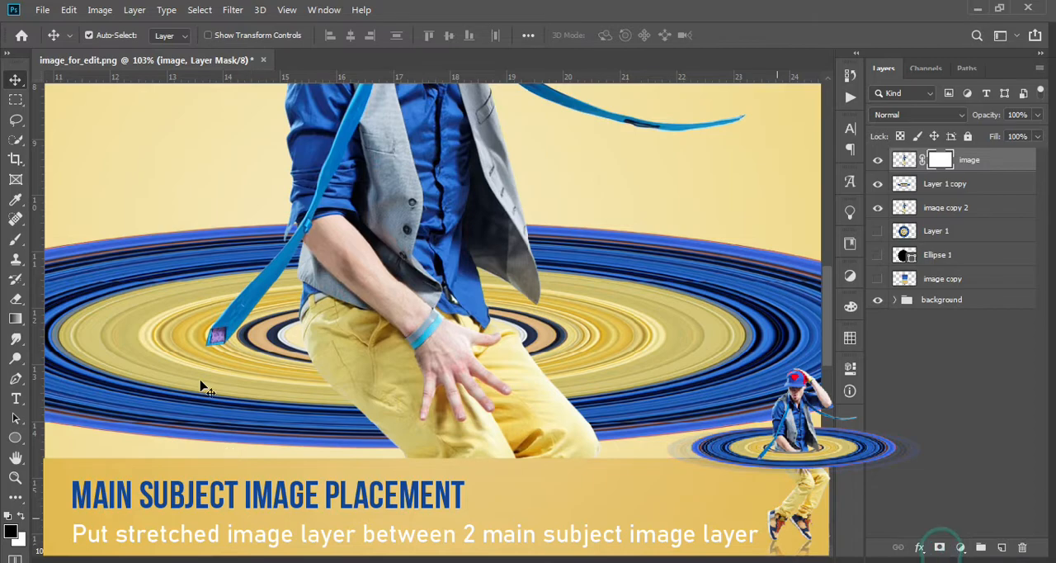
pyautogui.click(16, 239)
pyautogui.rightClick(370, 341)
pyautogui.click(444, 234)
pyautogui.moveTo(310, 384)
pyautogui.mouseDown()
pyautogui.moveTo(551, 380)
pyautogui.moveTo(299, 379)
pyautogui.moveTo(538, 365)
pyautogui.moveTo(438, 398)
pyautogui.moveTo(588, 422)
pyautogui.moveTo(430, 445)
pyautogui.moveTo(376, 437)
pyautogui.moveTo(538, 430)
pyautogui.mouseUp()
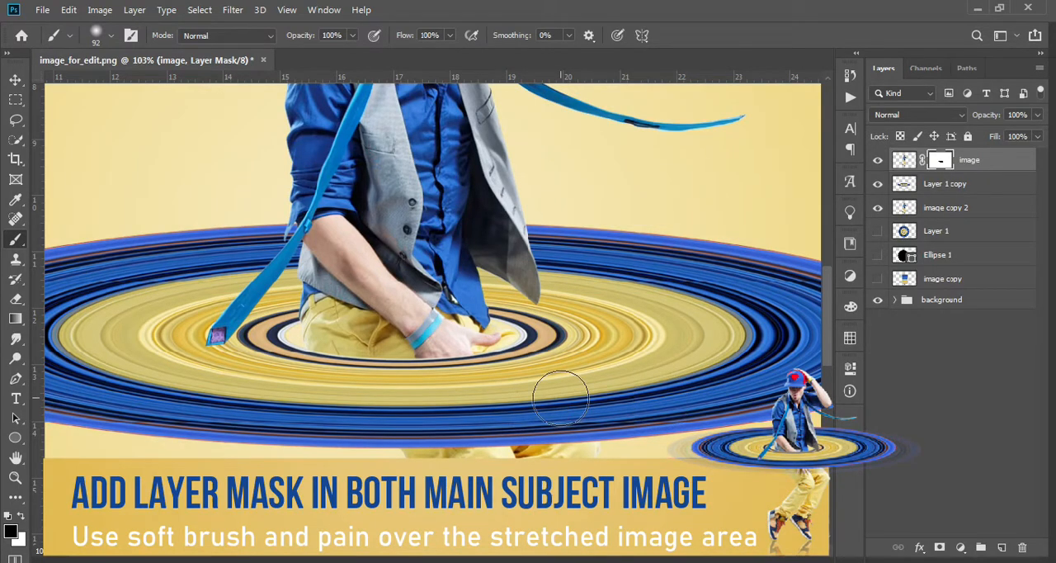
pyautogui.keyDown('alt'); pyautogui.scroll(-5, 562, 393); pyautogui.keyUp('alt')
pyautogui.keyDown('alt'); pyautogui.scroll(-1, 562, 394); pyautogui.keyUp('alt')
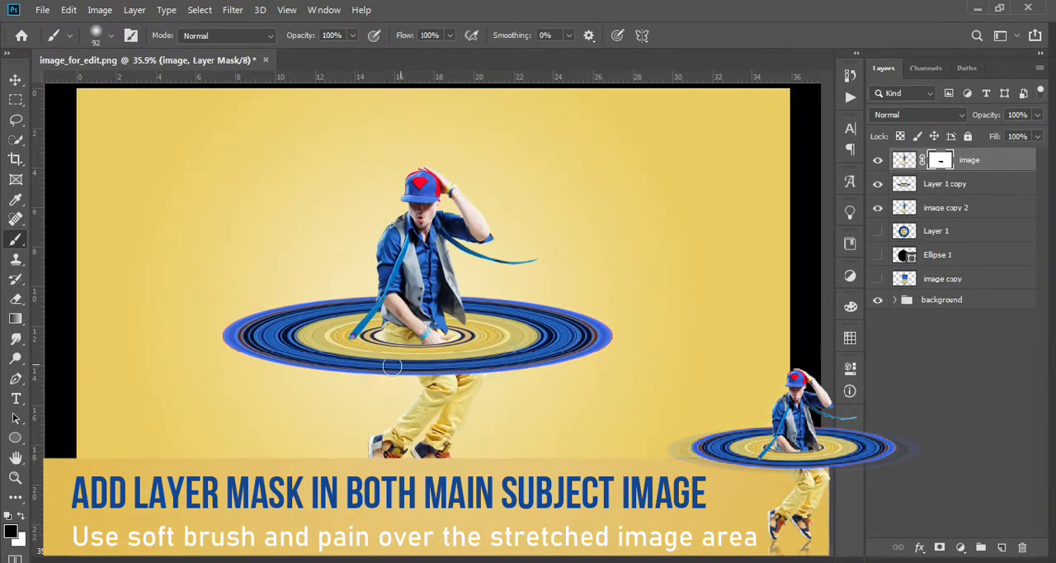
pyautogui.keyDown('alt'); pyautogui.scroll(-3, 393, 396); pyautogui.keyUp('alt')
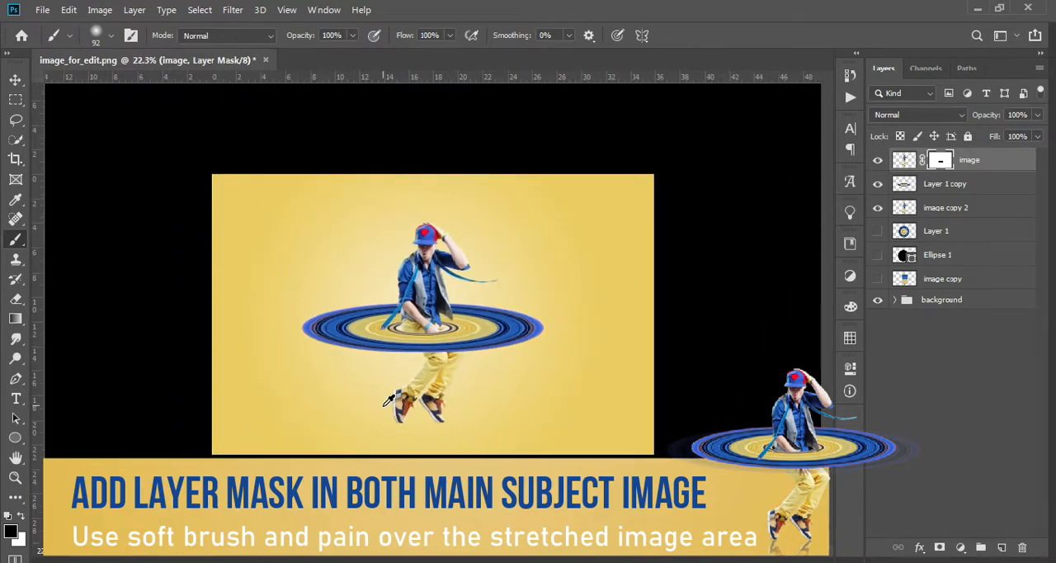
# Scale the image, Layer 1 copy and image copy 2 layers together to about 85%, shift them slightly right, and apply the transform.
pyautogui.click(945, 210)
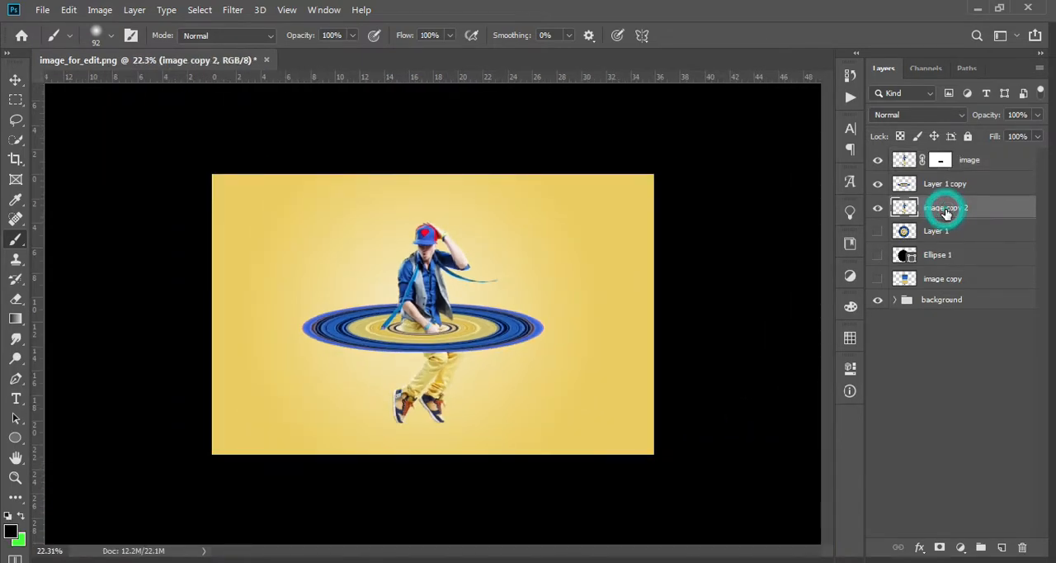
pyautogui.keyDown('alt'); pyautogui.scroll(3, 427, 326); pyautogui.keyUp('alt')
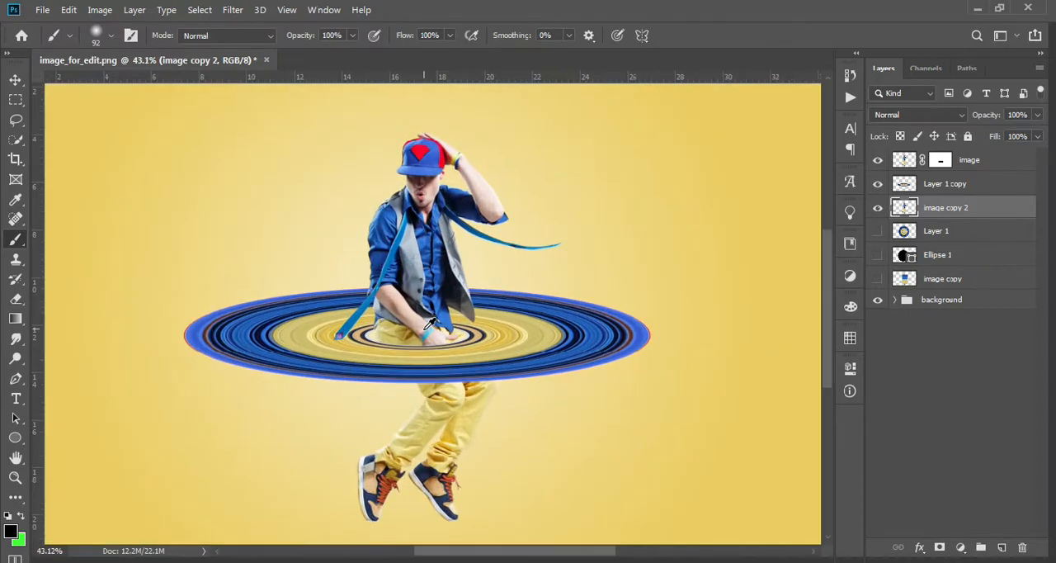
pyautogui.keyDown('alt'); pyautogui.scroll(-3, 457, 366); pyautogui.keyUp('alt')
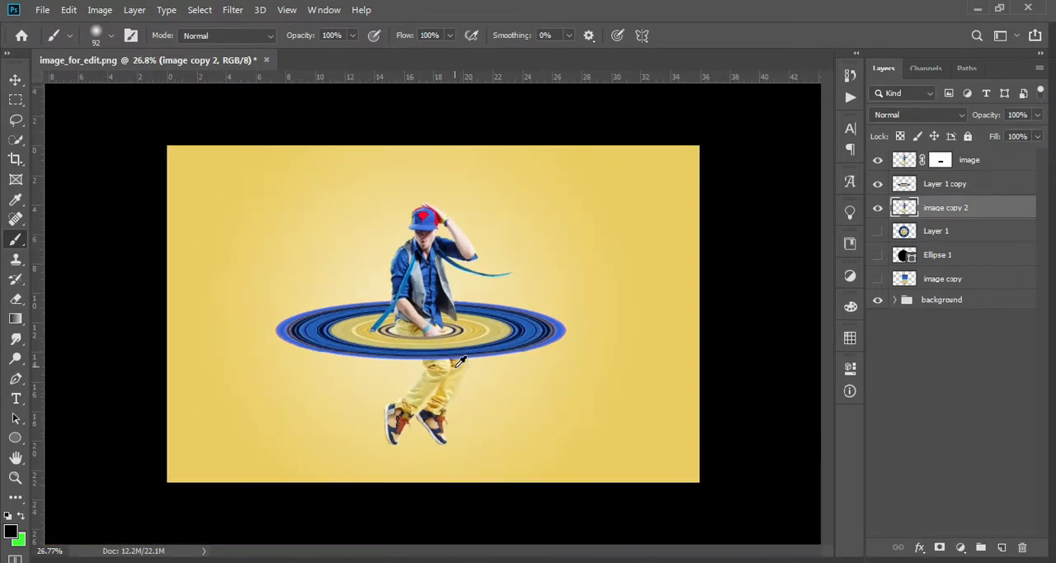
pyautogui.keyDown('shift'); pyautogui.click(994, 165); pyautogui.keyUp('shift')
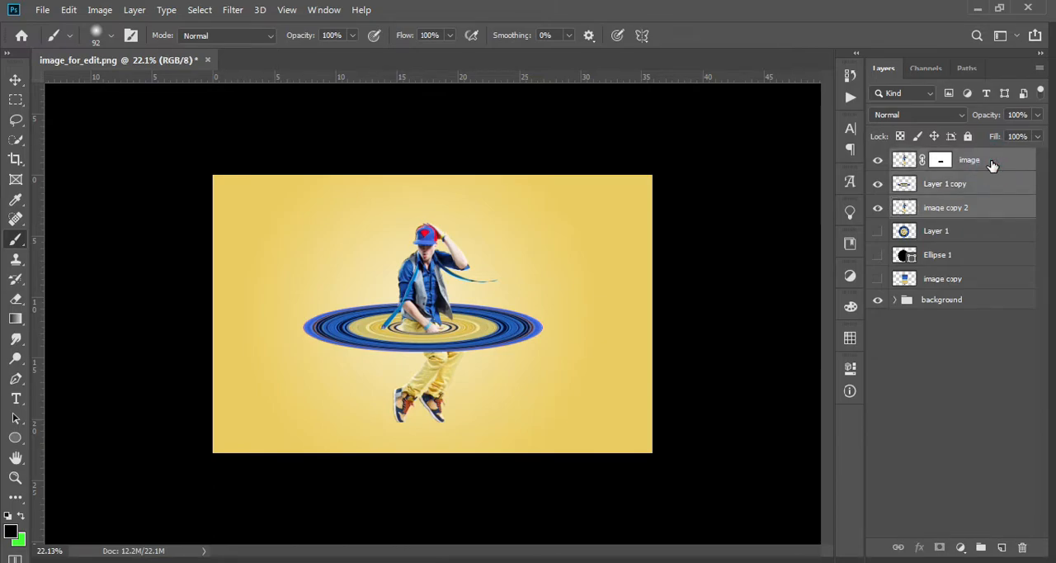
pyautogui.hotkey('ctrl', 't')
pyautogui.moveTo(544, 423); pyautogui.dragTo(526, 409)
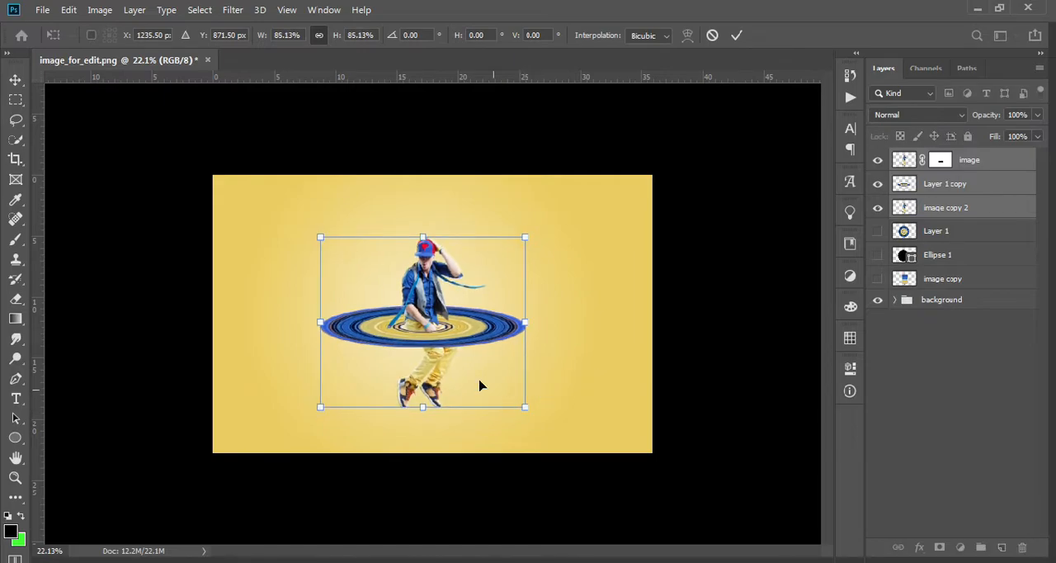
pyautogui.moveTo(466, 369); pyautogui.dragTo(476, 369)
pyautogui.doubleClick(472, 367)
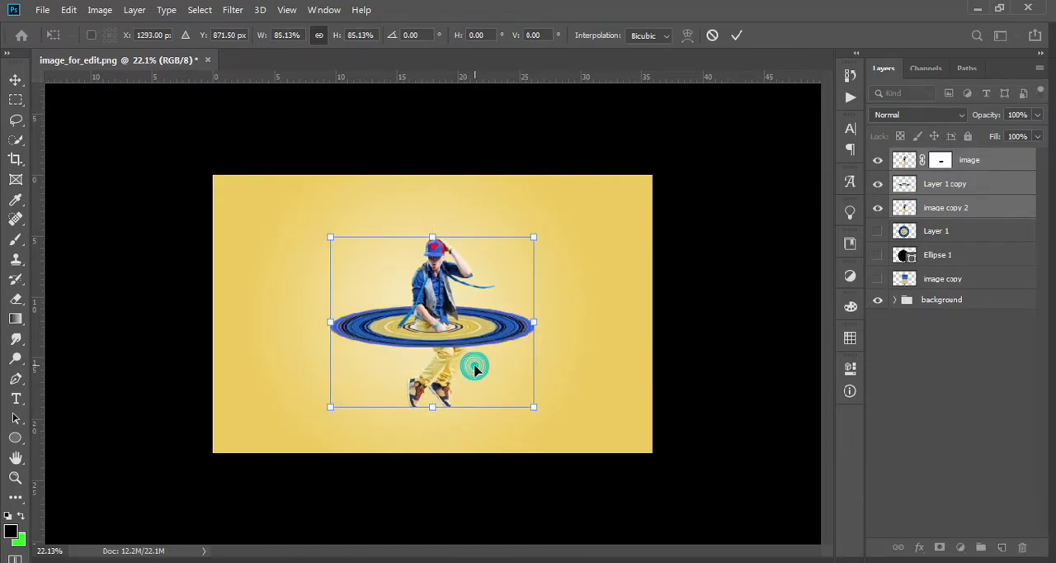
# Nudge the ring on Layer 1 copy upward so it sits higher around the dancer's waist.
pyautogui.press('b')
pyautogui.scroll(8, 445, 326)
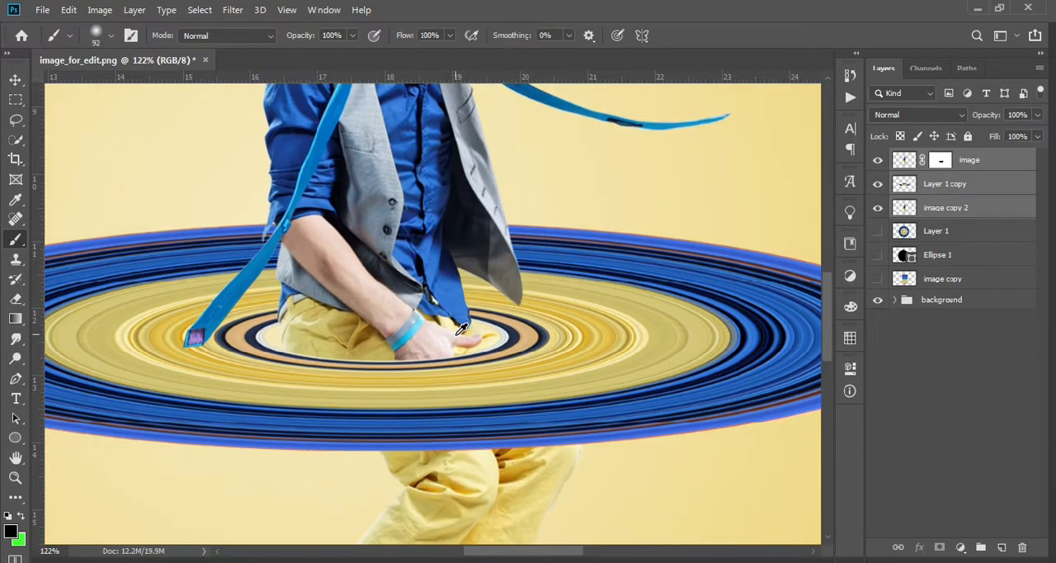
pyautogui.scroll(-3, 462, 328)
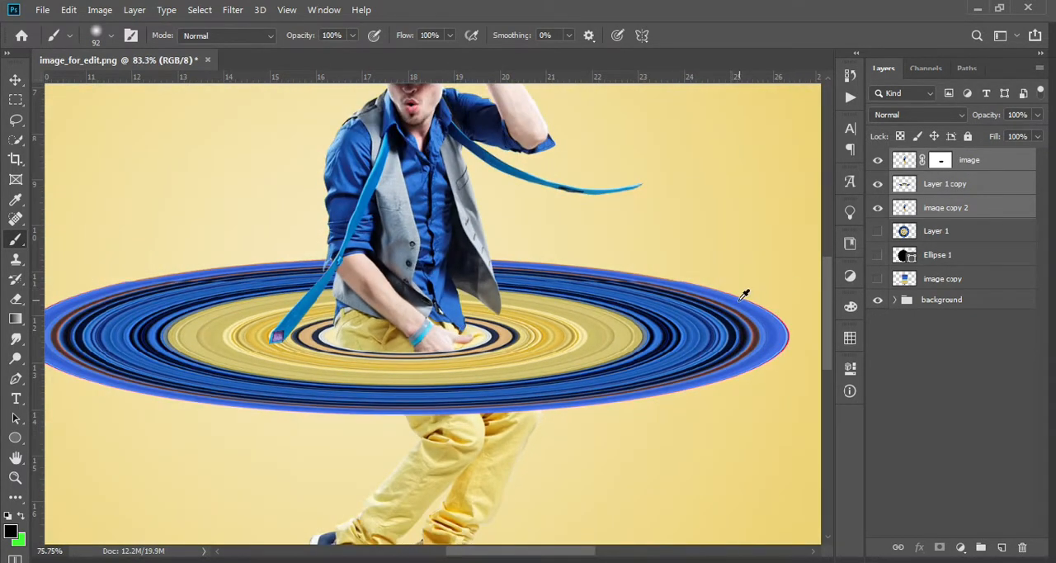
pyautogui.scroll(-3, 737, 297)
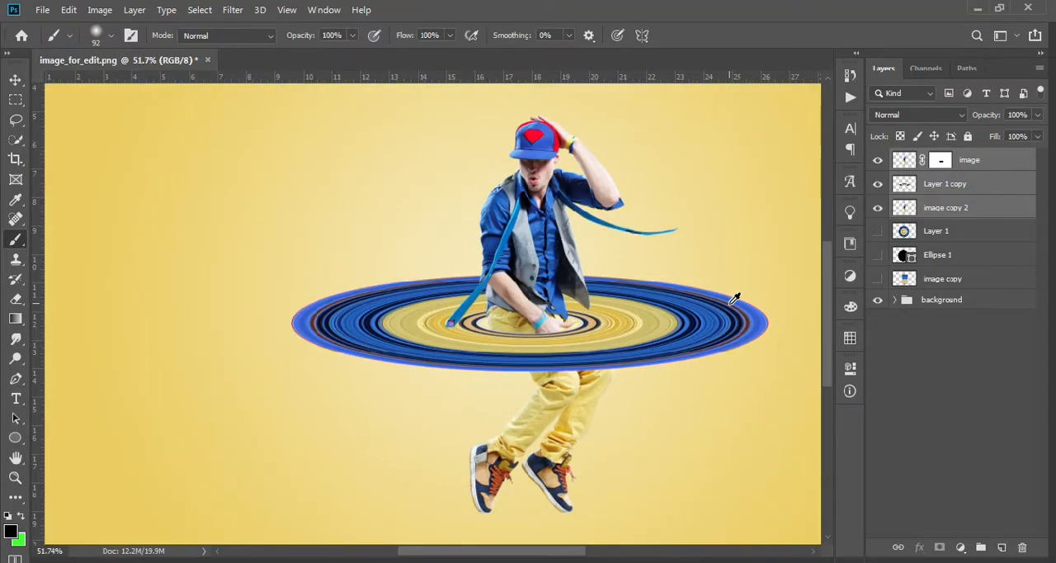
pyautogui.click(961, 207)
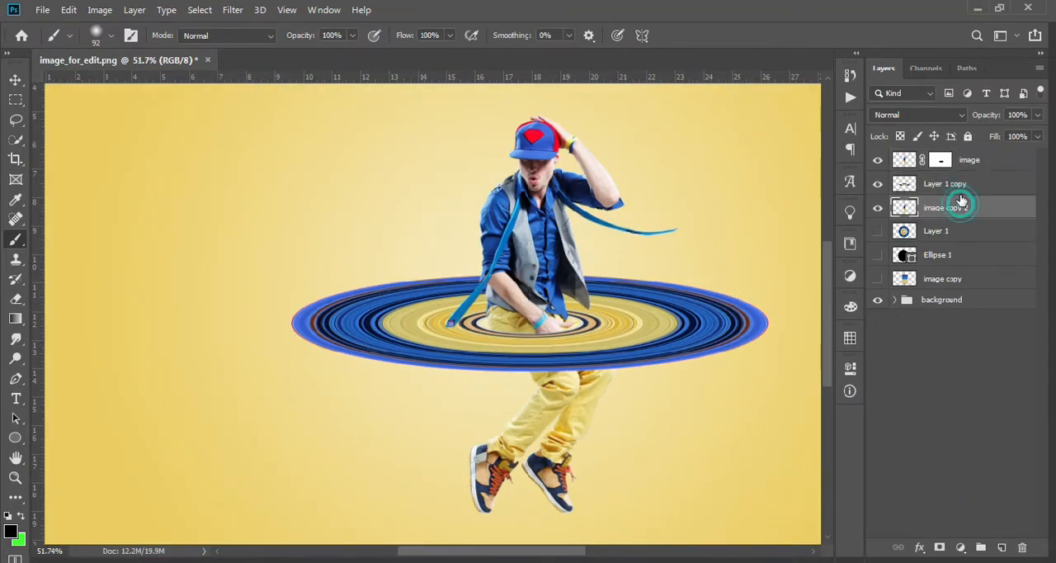
pyautogui.click(961, 185)
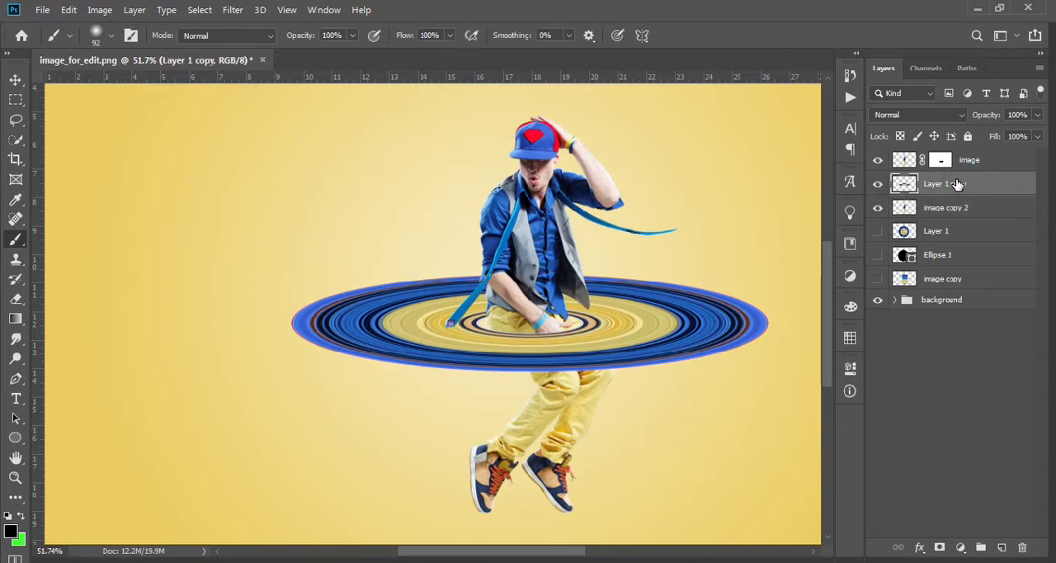
pyautogui.click(15, 80)
pyautogui.press('Up')
pyautogui.press('Up')
pyautogui.press('Up')
pyautogui.press('Up')
pyautogui.press('Up')
pyautogui.press('Up')
pyautogui.press('Up')
pyautogui.press('Up')
pyautogui.press('Up')
pyautogui.press('Up')
pyautogui.press('Up')
pyautogui.press('Up')
pyautogui.press('Up')
pyautogui.press('Up')
pyautogui.press('Up')
pyautogui.press('Up')
pyautogui.press('Up')
pyautogui.press('Up')
pyautogui.press('Up')
pyautogui.press('Up')
pyautogui.press('Up')
pyautogui.press('Up')
pyautogui.press('Up')
pyautogui.press('Up')
pyautogui.press('Up')
pyautogui.press('Up')
pyautogui.press('Up')
pyautogui.press('Up')
pyautogui.press('Up')
pyautogui.press('Up')
pyautogui.press('Up')
pyautogui.press('Up')
pyautogui.press('Up')
pyautogui.press('Up')
pyautogui.press('Up')
pyautogui.press('Up')
pyautogui.press('Up')
pyautogui.press('Up')
pyautogui.press('Up')
pyautogui.press('Up')
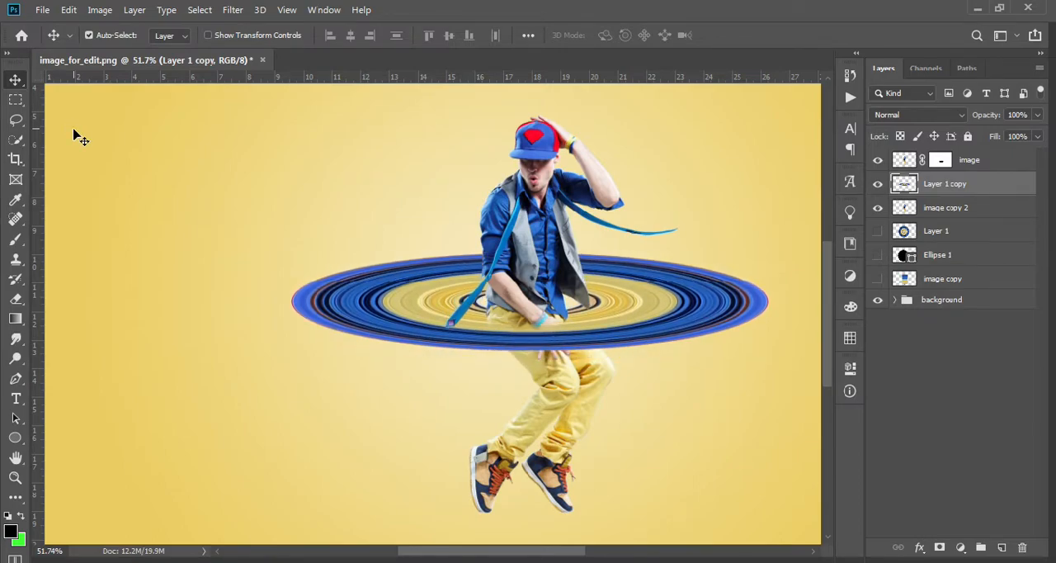
pyautogui.press('Up')
pyautogui.press('Up')
pyautogui.press('Up')
pyautogui.press('Up')
pyautogui.press('Up')
pyautogui.press('Up')
pyautogui.press('Up')
pyautogui.press('Up')
# Paint out the dancer's forearm, hand and hips over the ring's front on the image layer's mask with a 39 px soft brush.
pyautogui.scroll(5, 567, 356)
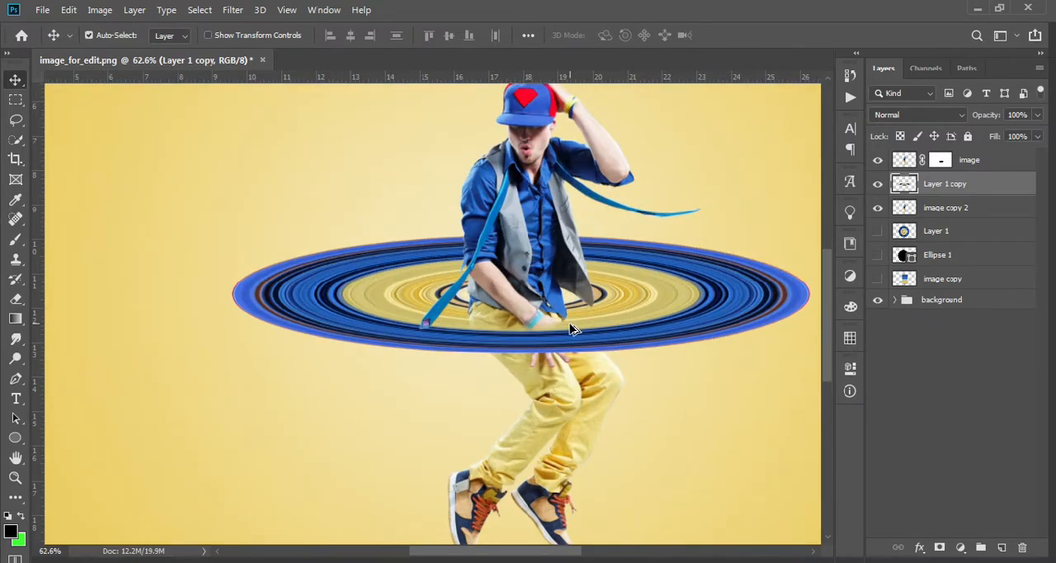
pyautogui.click(941, 160)
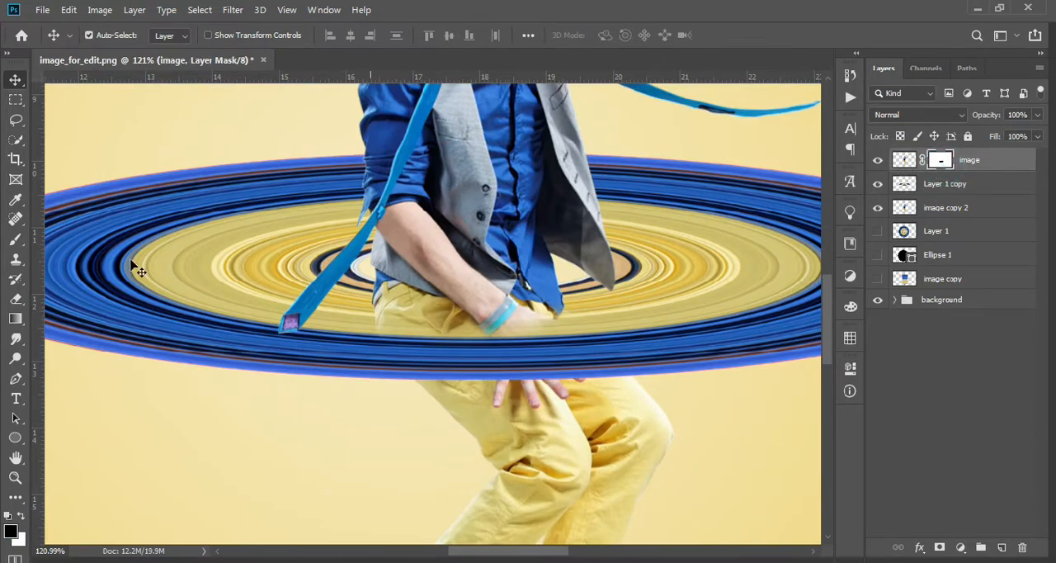
pyautogui.click(17, 242)
pyautogui.moveTo(402, 307)
pyautogui.mouseDown()
pyautogui.moveTo(420, 314)
pyautogui.moveTo(393, 311)
pyautogui.moveTo(403, 309)
pyautogui.mouseUp()
pyautogui.rightClick(411, 307)
pyautogui.moveTo(529, 231); pyautogui.dragTo(512, 233)
pyautogui.click(398, 296)
pyautogui.moveTo(488, 299)
pyautogui.mouseDown()
pyautogui.moveTo(523, 295)
pyautogui.moveTo(511, 305)
pyautogui.moveTo(562, 294)
pyautogui.moveTo(553, 297)
pyautogui.moveTo(563, 308)
pyautogui.moveTo(467, 333)
pyautogui.mouseUp()
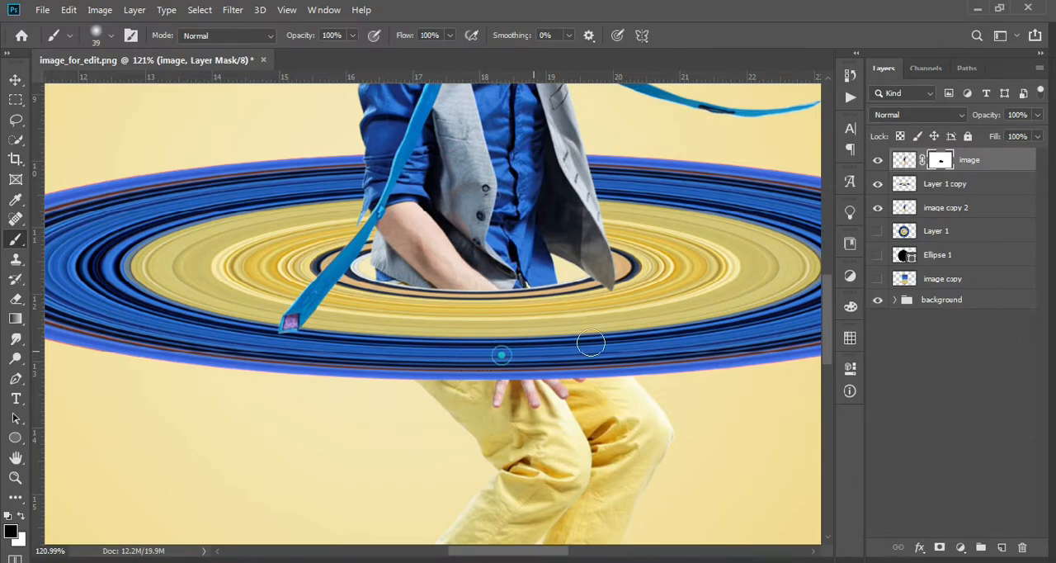
pyautogui.scroll(-8, 627, 314)
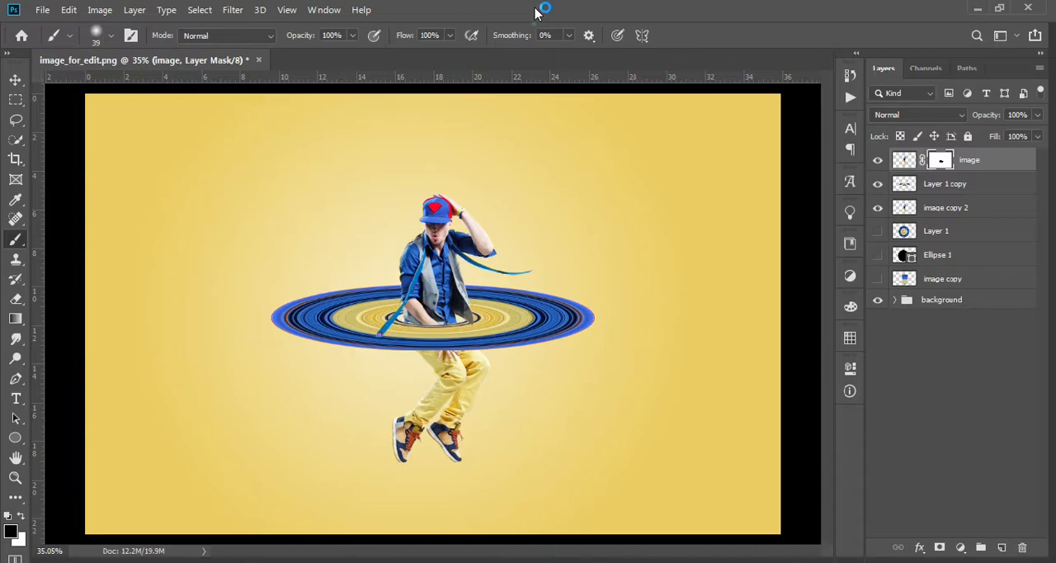
# Duplicate image copy 2, flip the duplicate vertically, and place it directly beneath the dancer's shoes as a reflection.
pyautogui.click(16, 81)
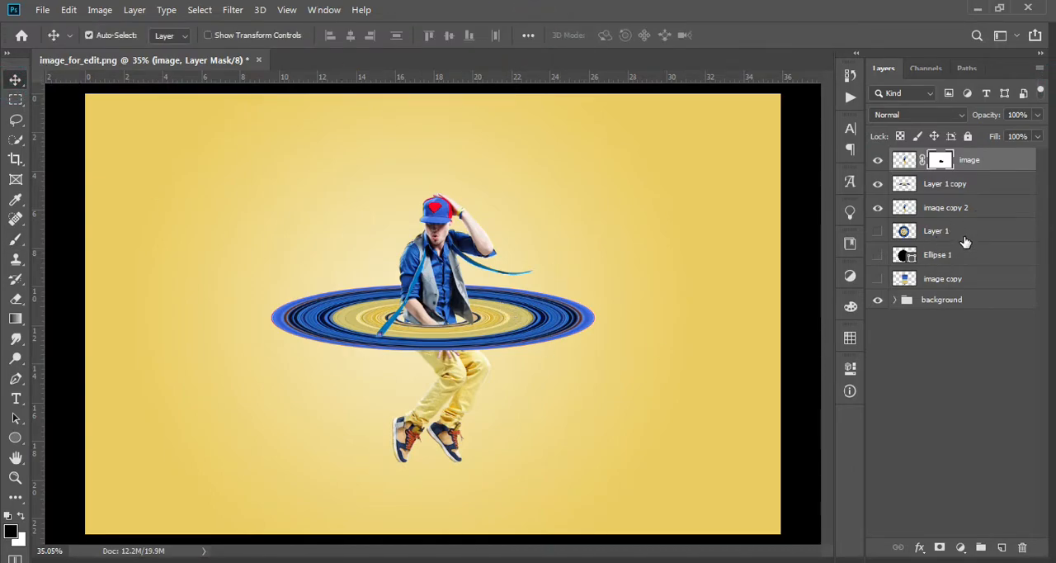
pyautogui.click(972, 208)
pyautogui.hotkey('ctrl', 'j')
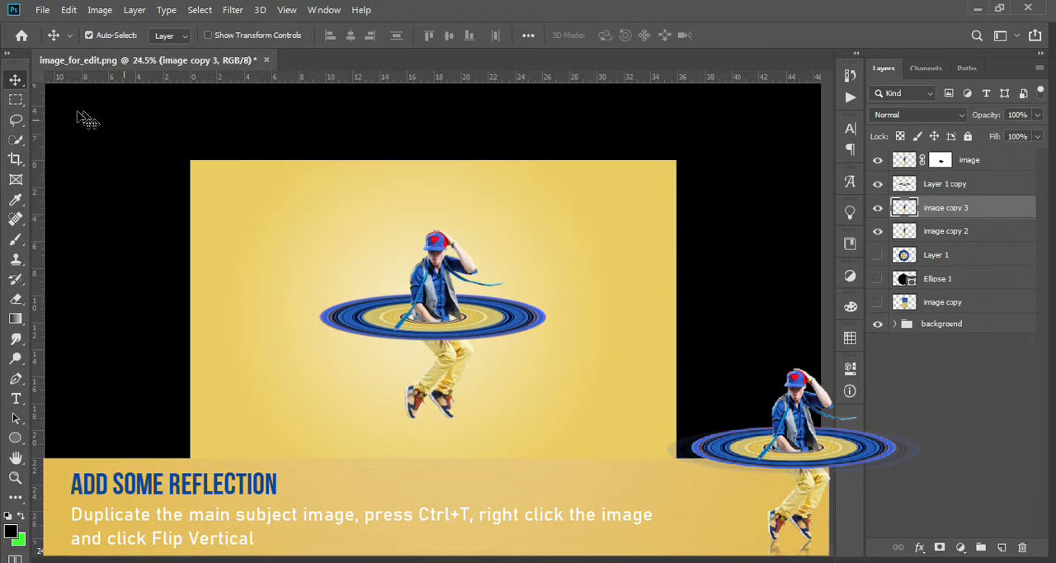
pyautogui.hotkey('ctrl', 't')
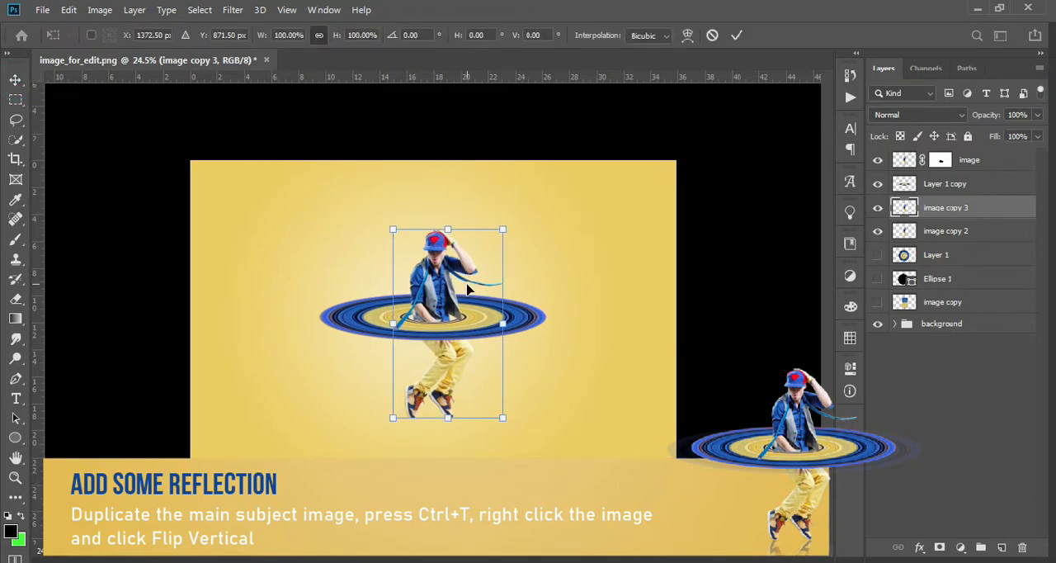
pyautogui.rightClick(466, 284)
pyautogui.click(520, 486)
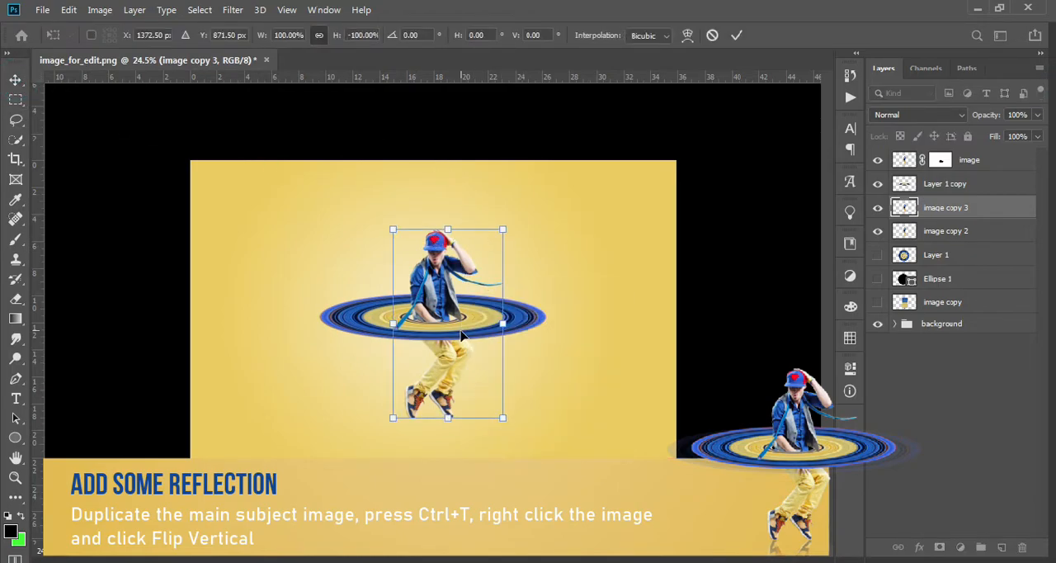
pyautogui.moveTo(455, 298); pyautogui.dragTo(452, 463)
pyautogui.doubleClick(452, 463)
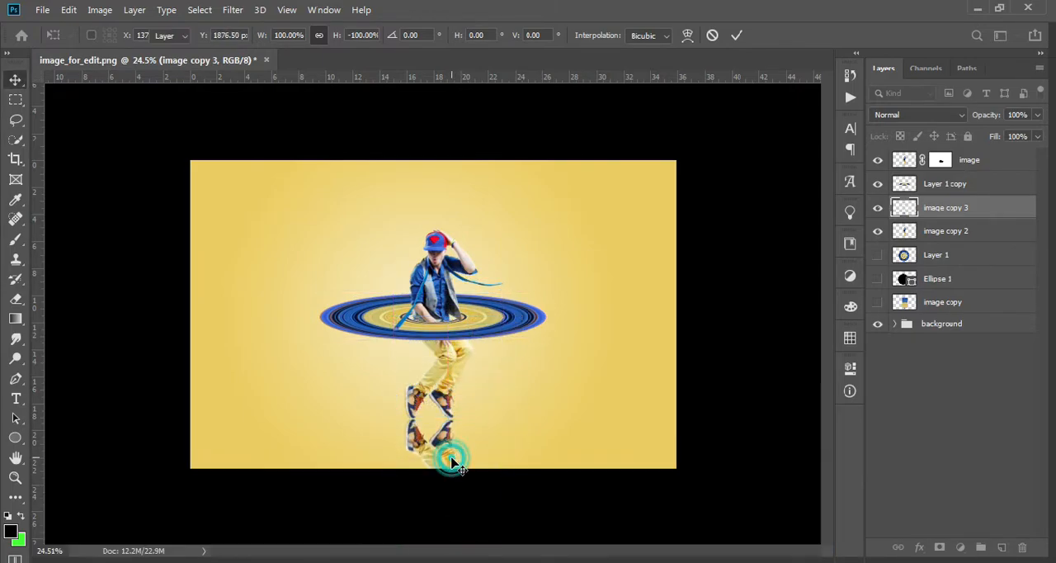
# Lower the reflection layer's opacity to 41% and add a layer mask to it.
pyautogui.scroll(5, 444, 456)
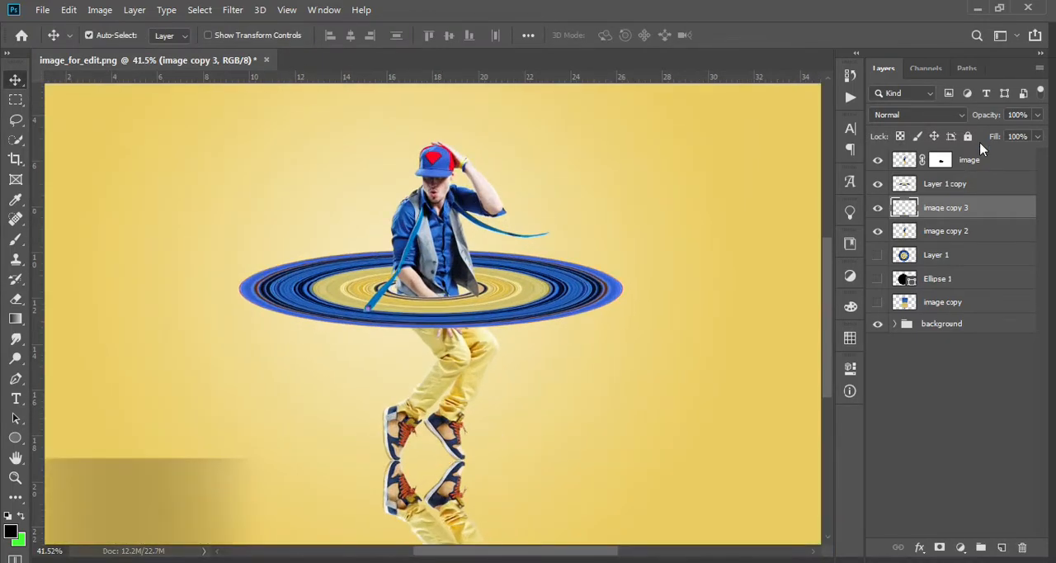
pyautogui.moveTo(990, 121); pyautogui.dragTo(945, 123)
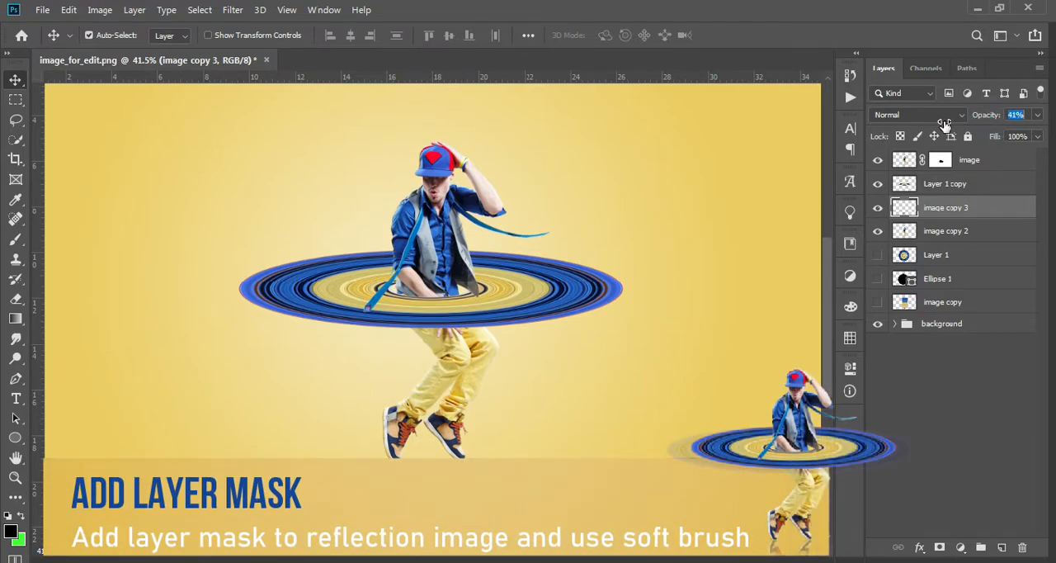
pyautogui.moveTo(827, 248); pyautogui.dragTo(811, 318)
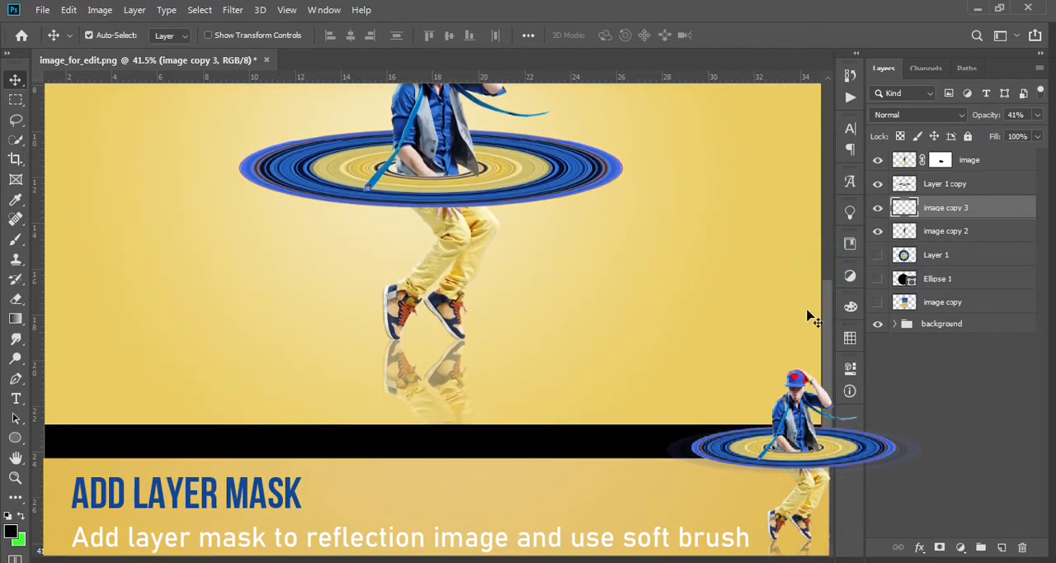
pyautogui.scroll(-1, 484, 412)
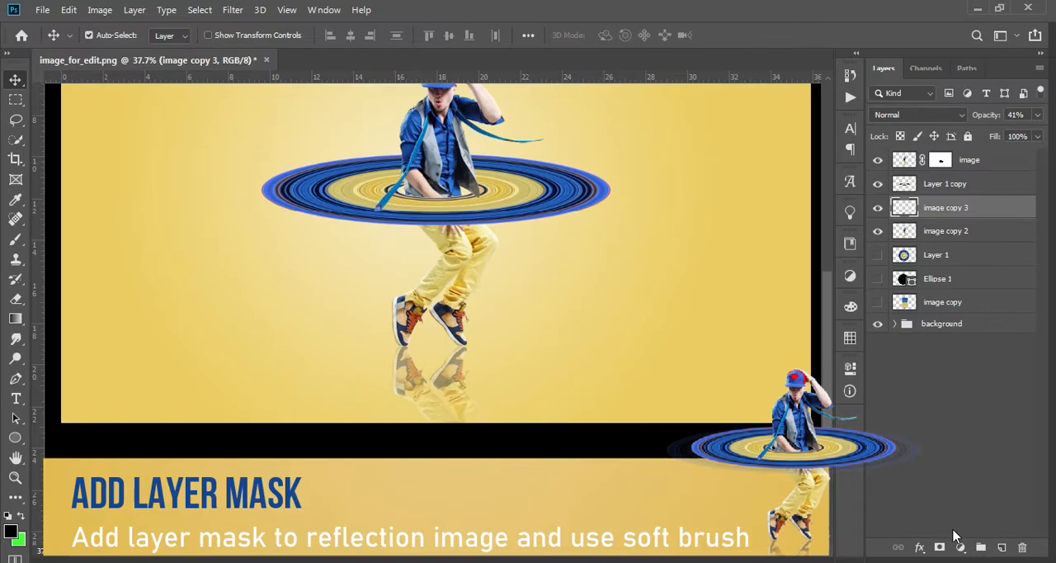
pyautogui.click(940, 547)
pyautogui.click(15, 240)
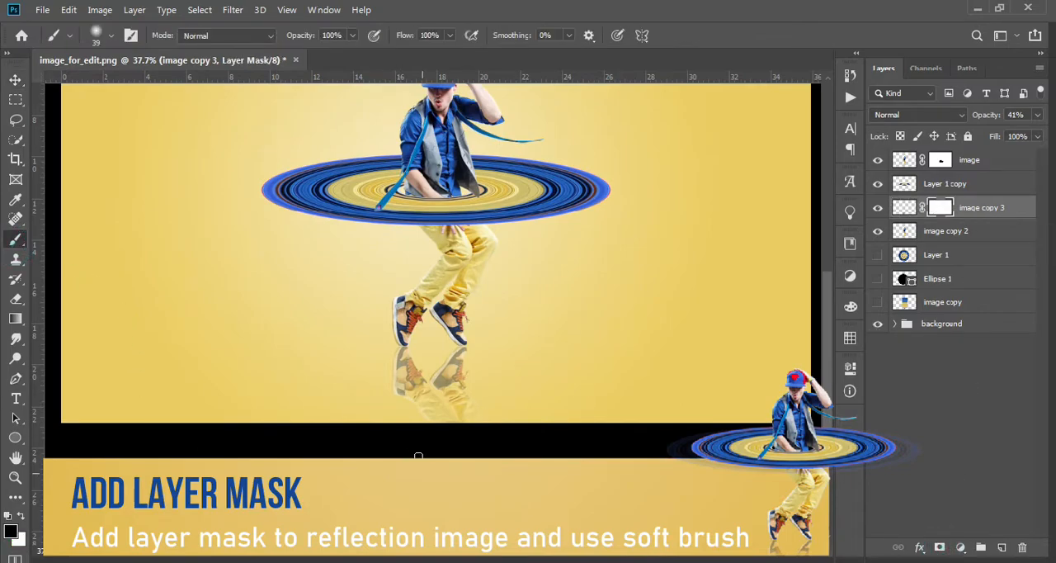
# Fade out the reflection's lower part on its mask with a 291 px soft black brush at 52% flow.
pyautogui.rightClick(382, 402)
pyautogui.click(528, 219)
pyautogui.write('291')
pyautogui.press('Return')
pyautogui.moveTo(380, 41); pyautogui.dragTo(371, 41)
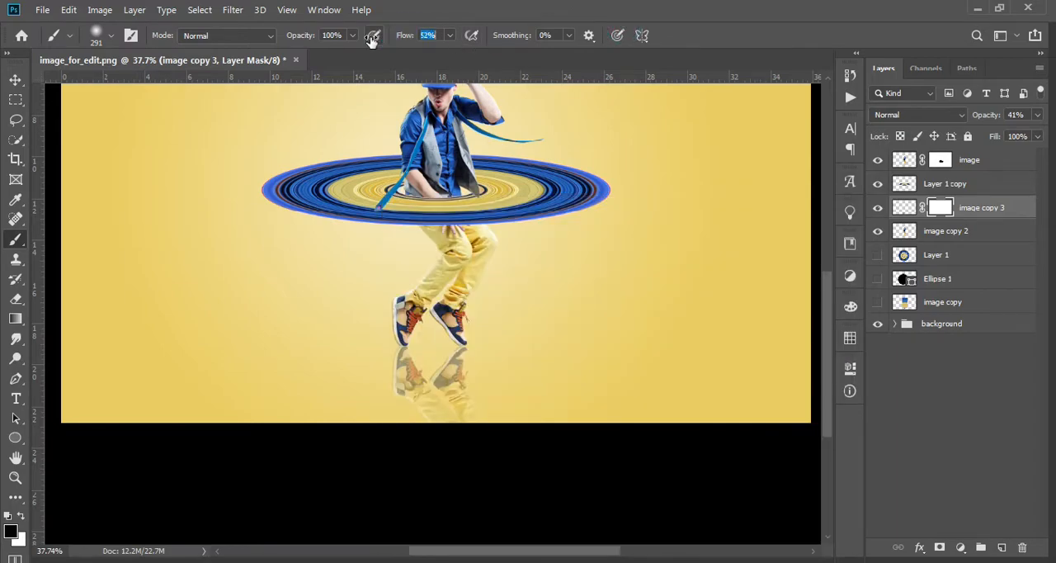
pyautogui.moveTo(396, 440); pyautogui.dragTo(518, 442)
pyautogui.moveTo(503, 416)
pyautogui.mouseDown()
pyautogui.moveTo(373, 421)
pyautogui.moveTo(362, 411)
pyautogui.moveTo(534, 386)
pyautogui.moveTo(577, 387)
pyautogui.mouseUp()
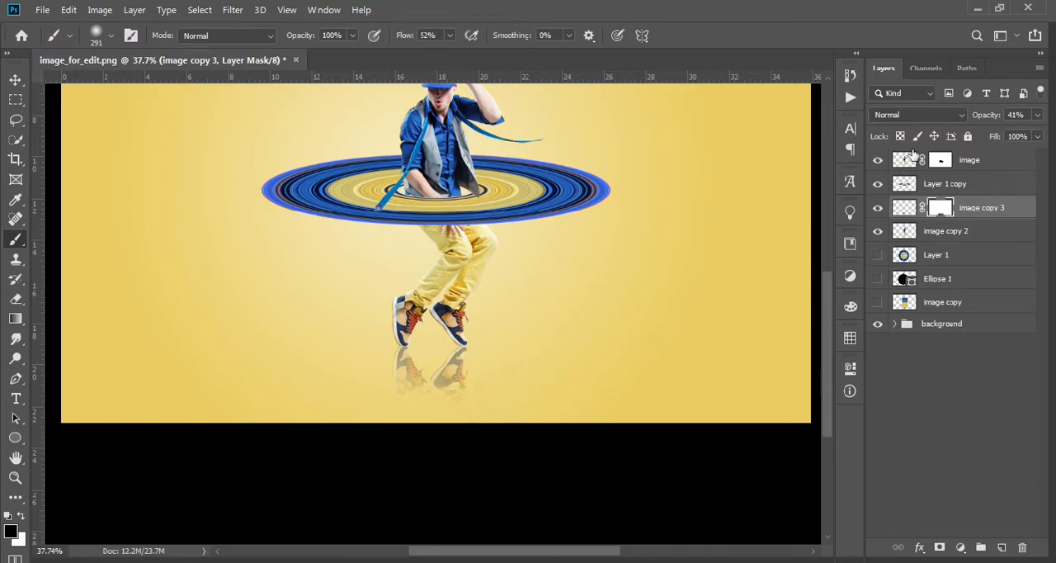
# Restore some of the reflection's faded lower part with white on its mask and set the layer's opacity to 38%.
pyautogui.moveTo(980, 116); pyautogui.dragTo(990, 116)
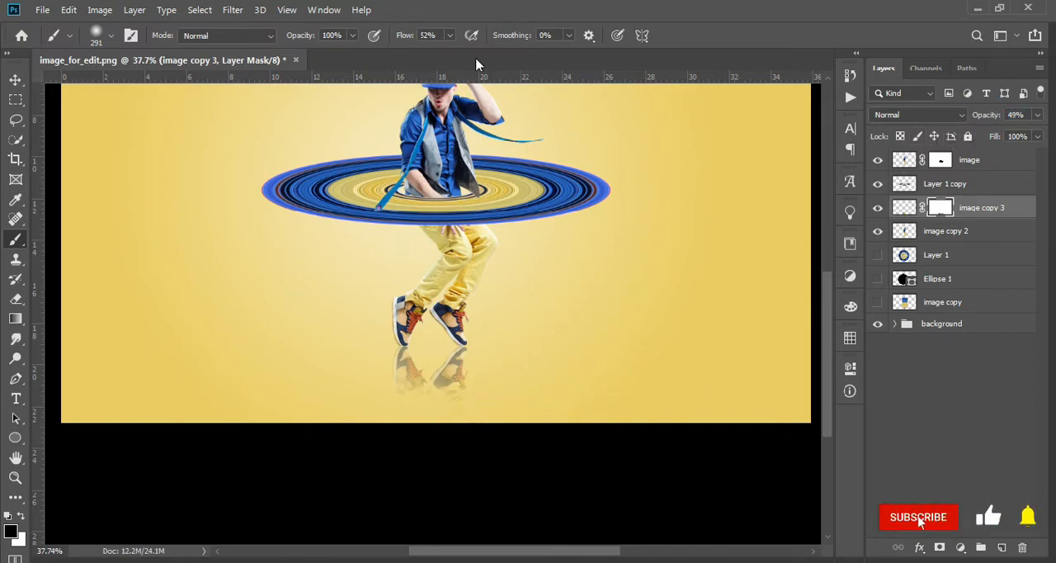
pyautogui.click(22, 515)
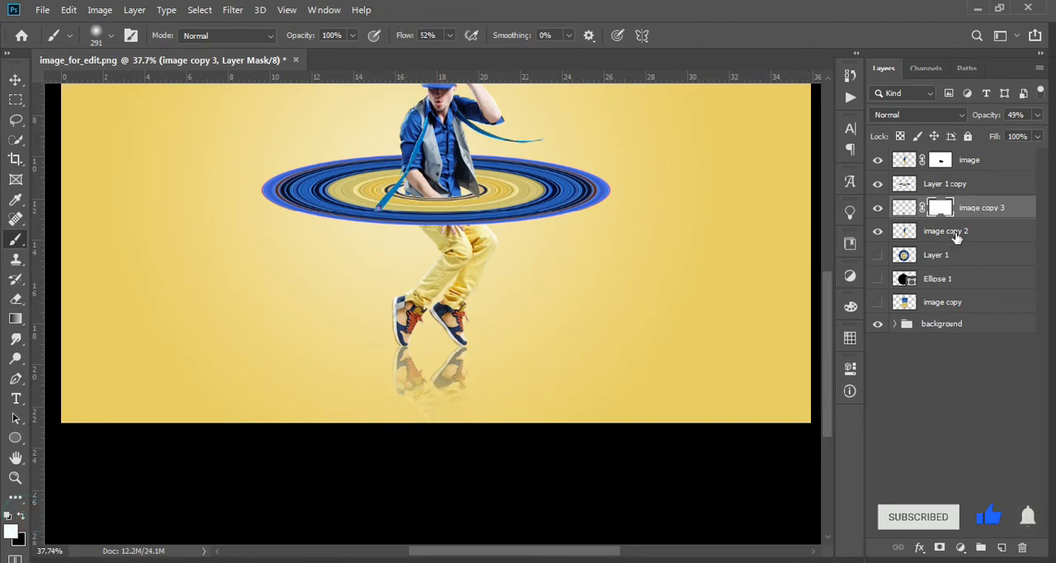
pyautogui.moveTo(987, 114); pyautogui.dragTo(979, 118)
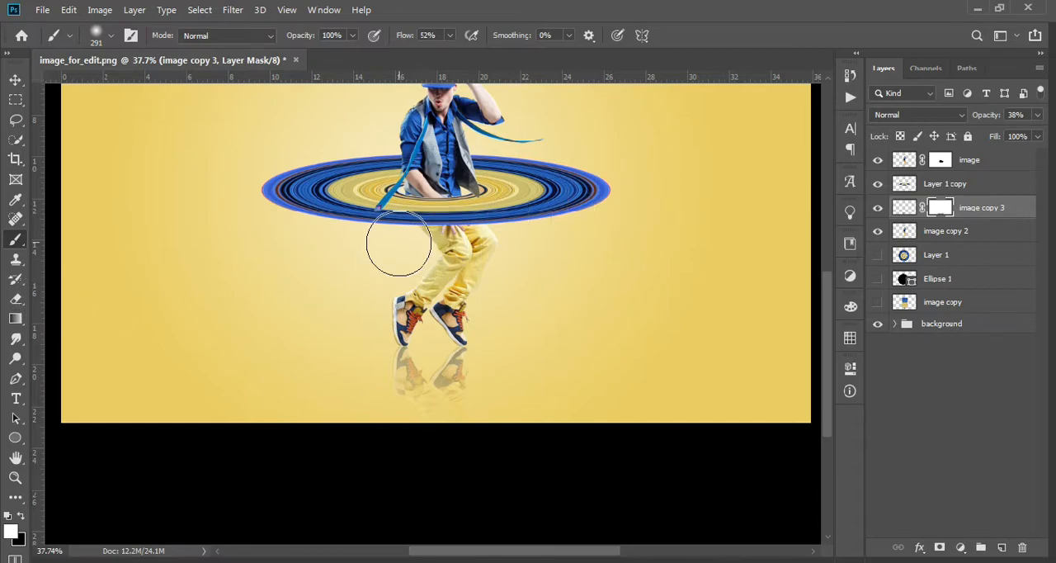
pyautogui.scroll(-4, 453, 363)
pyautogui.scroll(1, 454, 359)
# Duplicate the ring layer, Layer 1 copy.
pyautogui.click(15, 80)
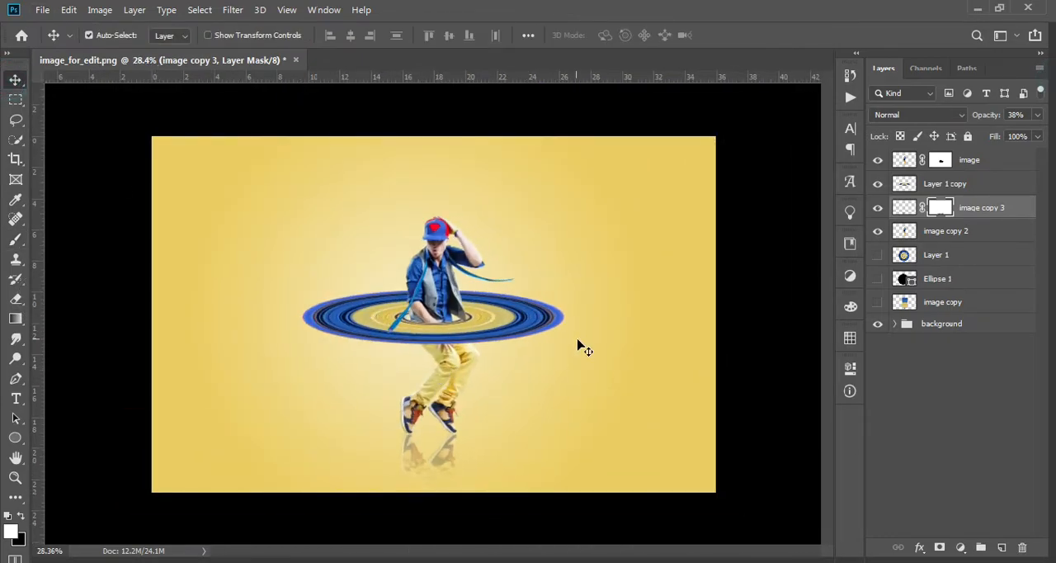
pyautogui.scroll(2, 493, 321)
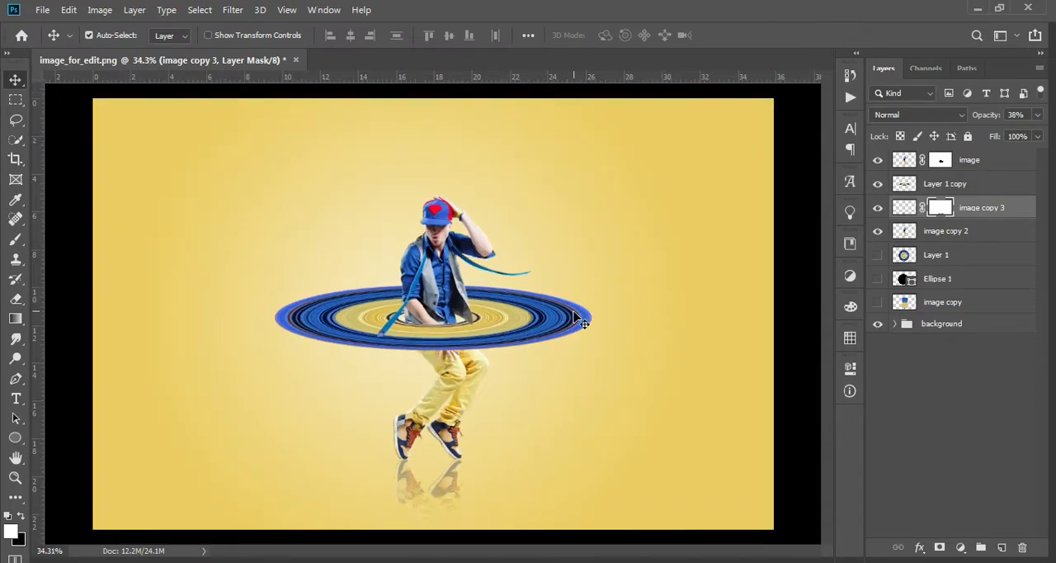
pyautogui.click(575, 315)
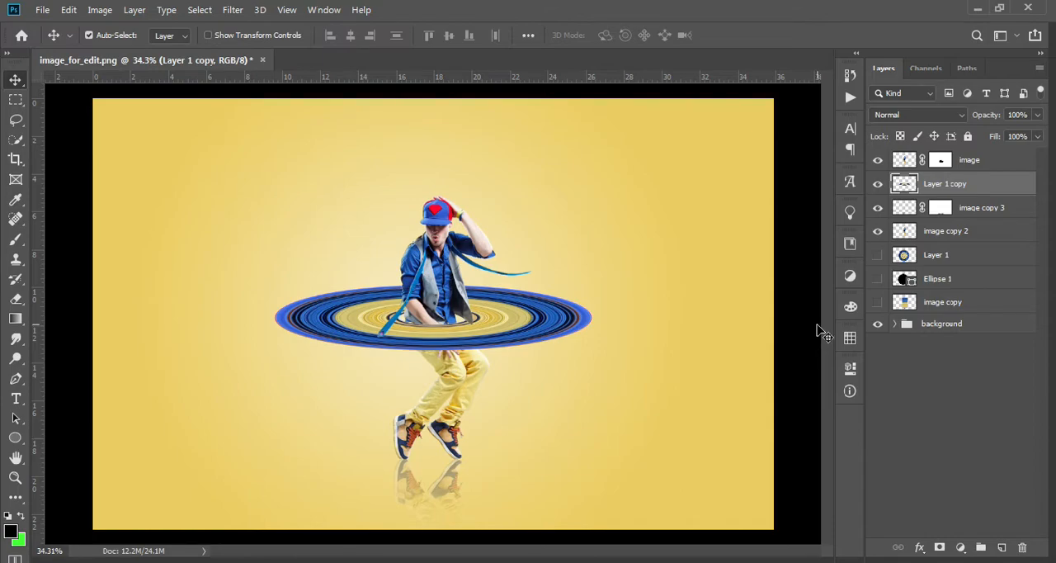
pyautogui.hotkey('ctrl', 'j')
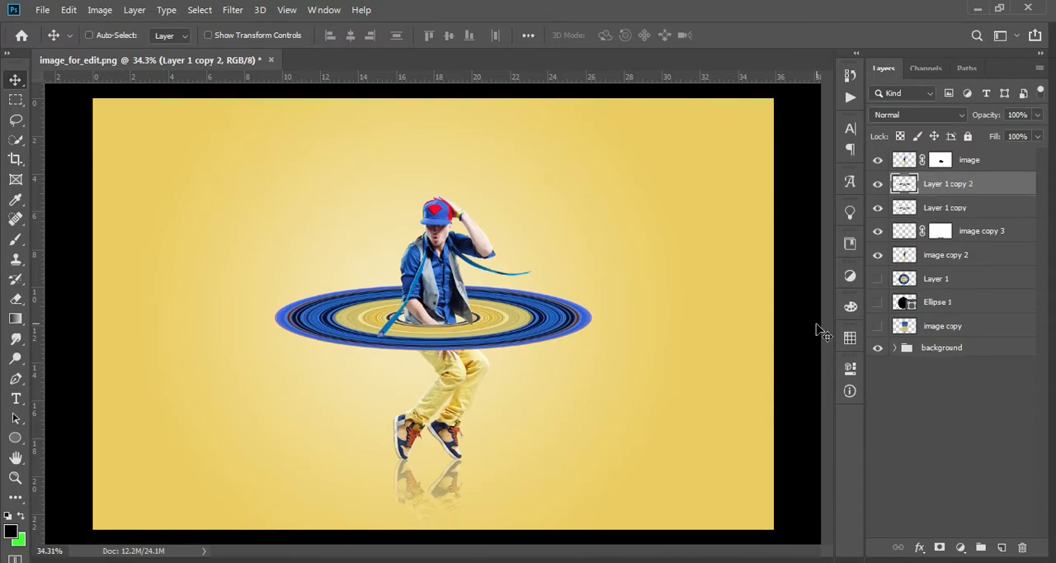
# Stretch the duplicated ring, Layer 1 copy 2, horizontally about its centre so it extends slightly past both sides of the original ring.
pyautogui.hotkey('ctrl', 't')
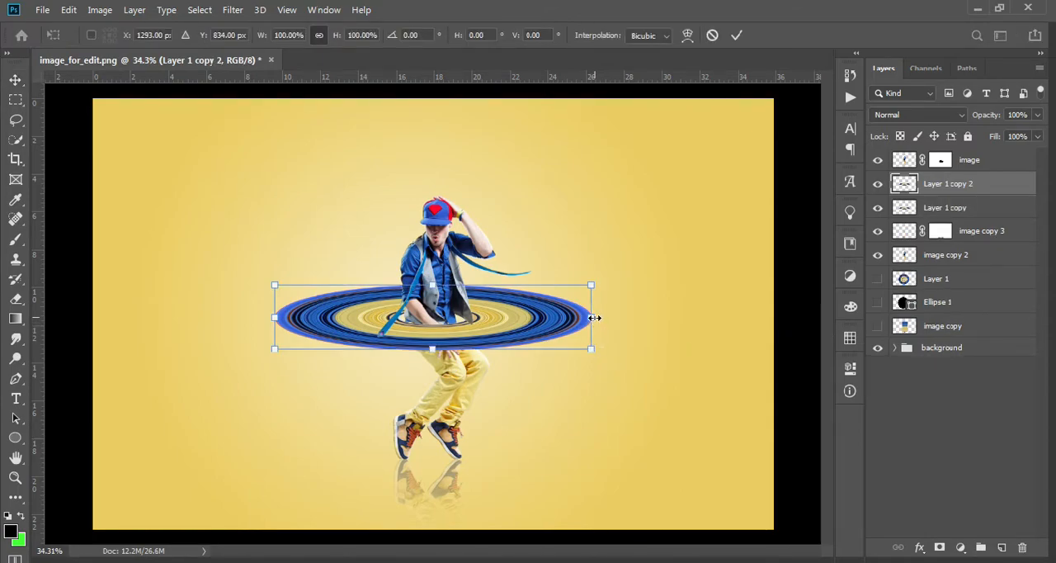
pyautogui.moveTo(595, 286); pyautogui.dragTo(609, 285)
pyautogui.press('Return')
# Move Layer 1 copy 2 beneath Layer 1 copy in the layer stack and reduce its opacity to 31%.
pyautogui.moveTo(995, 193); pyautogui.dragTo(993, 216)
pyautogui.moveTo(990, 116); pyautogui.dragTo(942, 121)
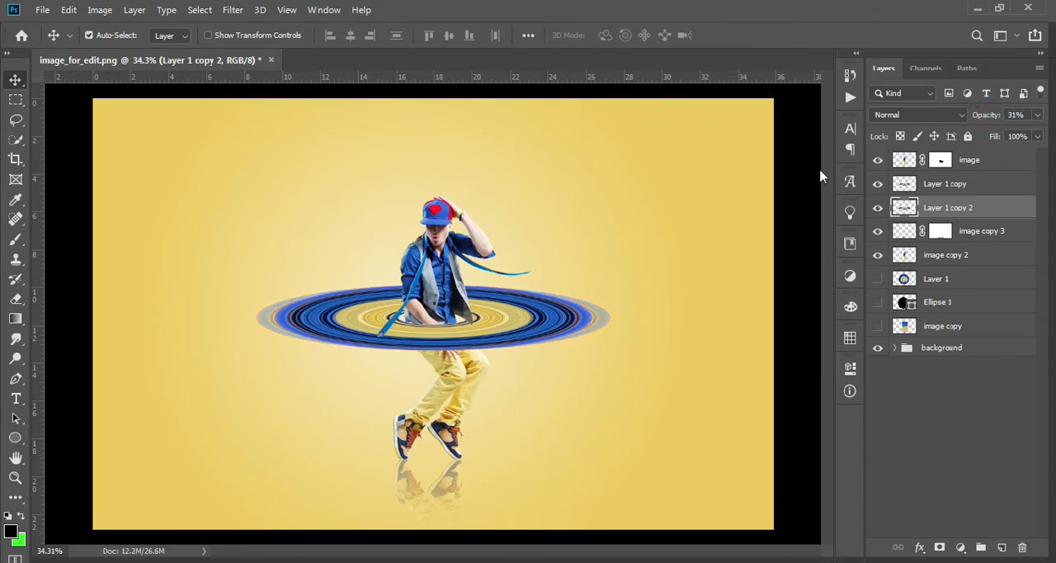
# Enlarge the faded ring copy further in width and height so it extends beyond the original ring's sides and lower edge.
pyautogui.scroll(2, 536, 316)
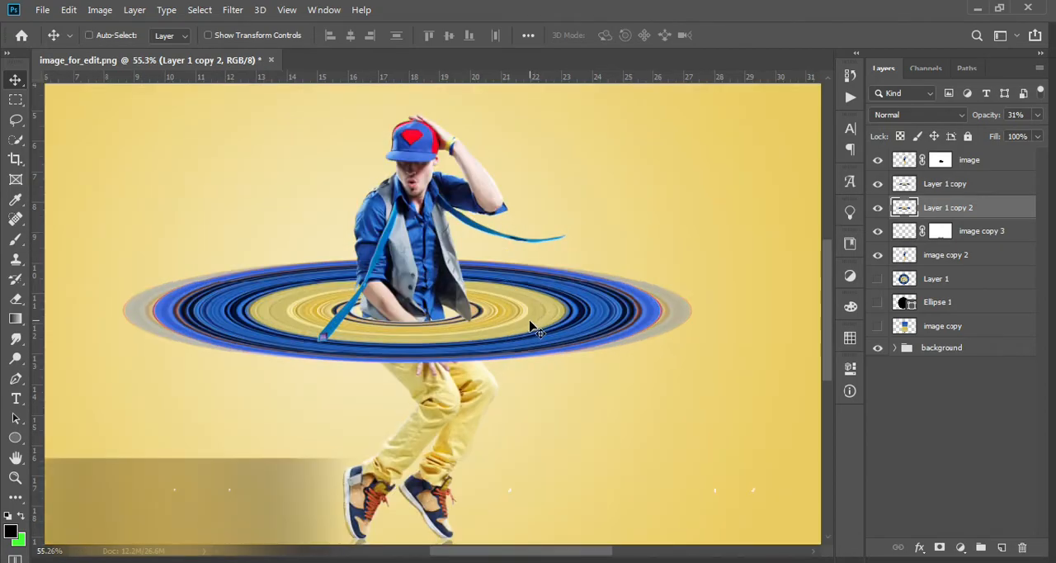
pyautogui.hotkey('ctrl', 't')
pyautogui.moveTo(407, 363); pyautogui.dragTo(407, 371)
pyautogui.moveTo(407, 373); pyautogui.dragTo(407, 375)
pyautogui.press('Return')
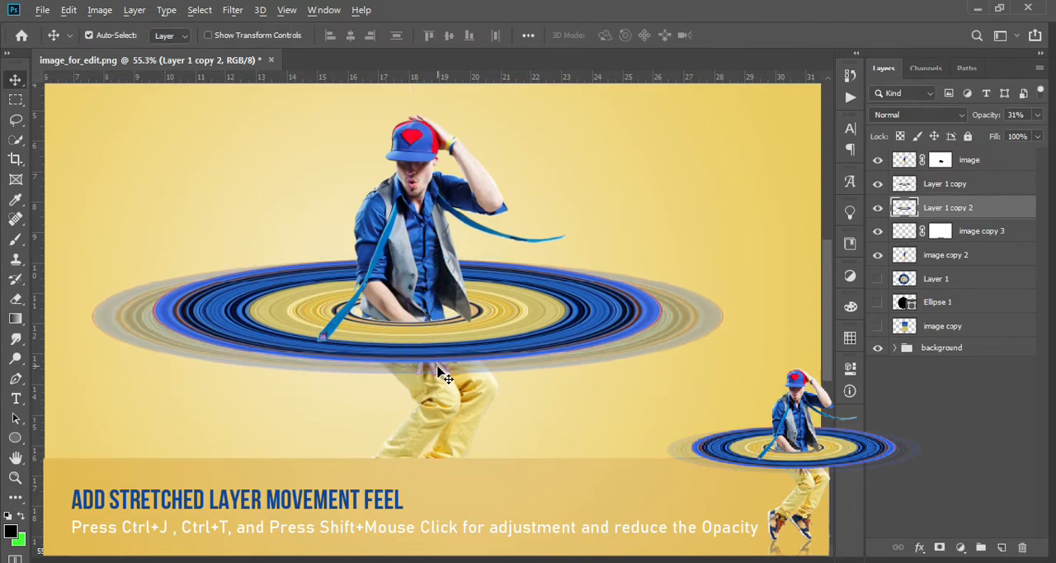
# Lower the opacity of the enlarged ring copy, Layer 1 copy 2, to 14% and check the whole composition.
pyautogui.scroll(-5, 438, 372)
pyautogui.scroll(5, 437, 371)
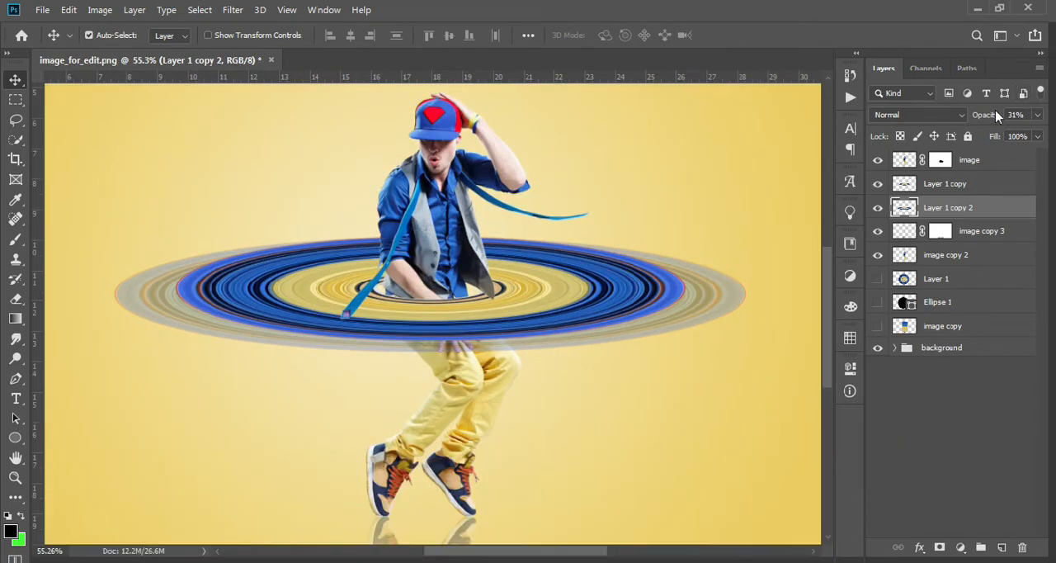
pyautogui.moveTo(989, 114); pyautogui.dragTo(972, 116)
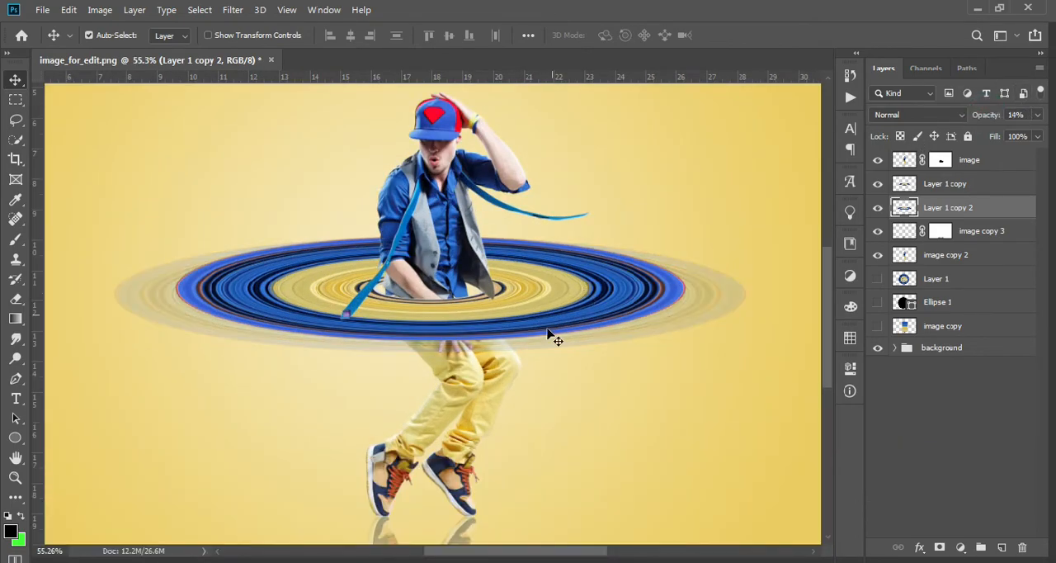
pyautogui.scroll(-3, 551, 337)
pyautogui.scroll(1, 544, 343)
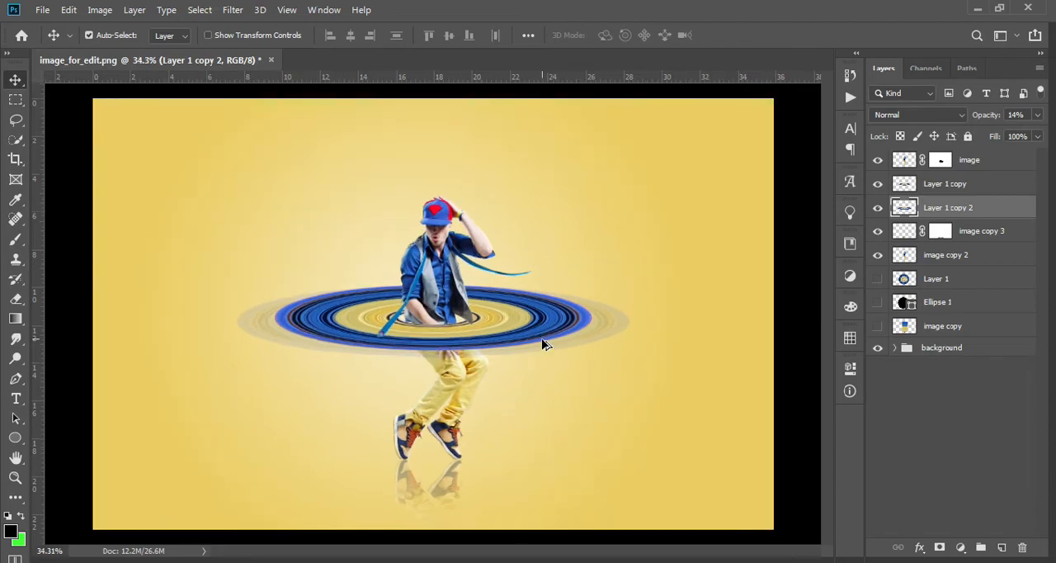
pyautogui.scroll(1, 543, 343)
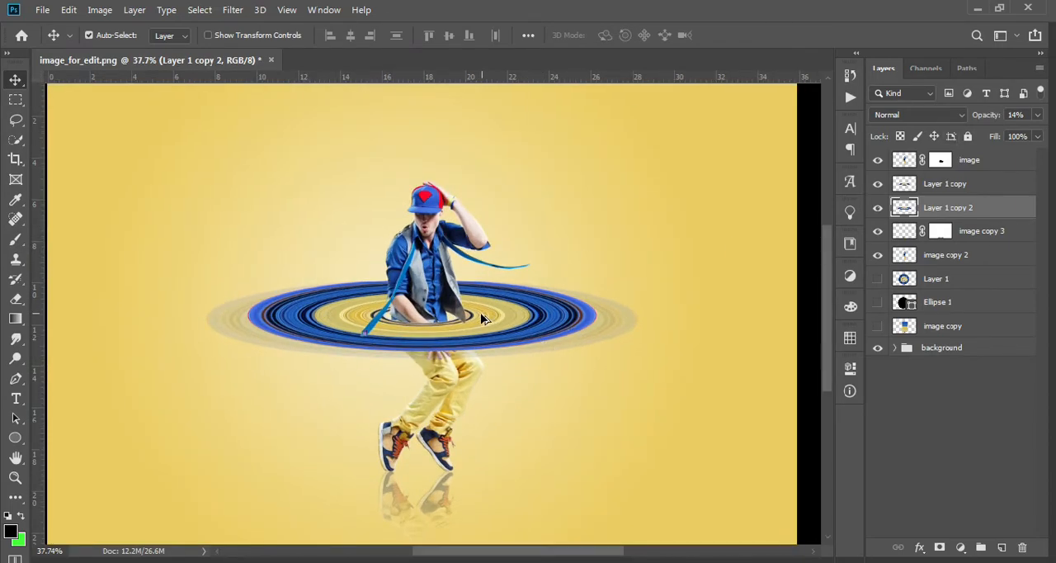
pyautogui.scroll(-3, 480, 315)
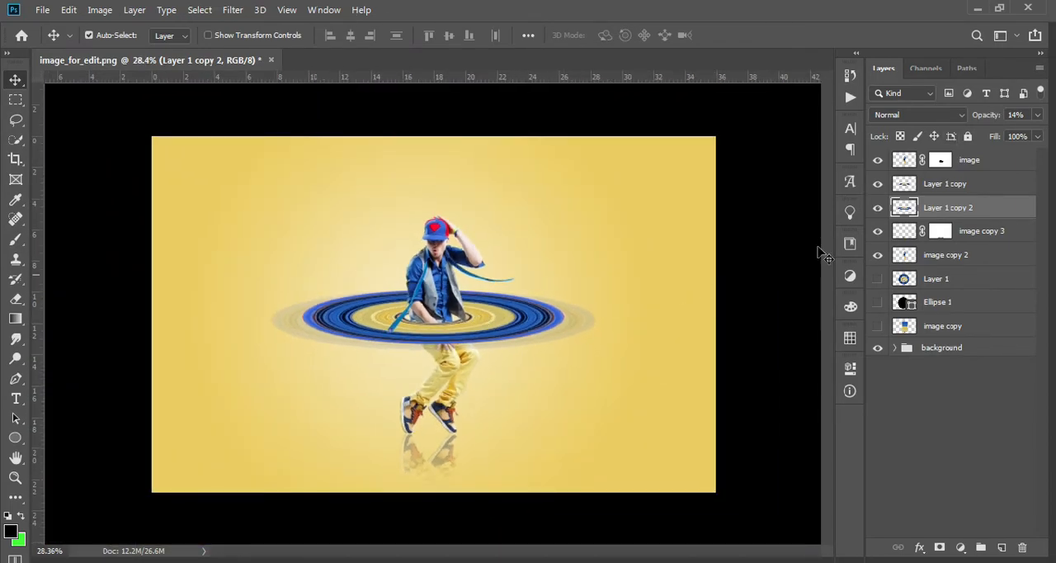